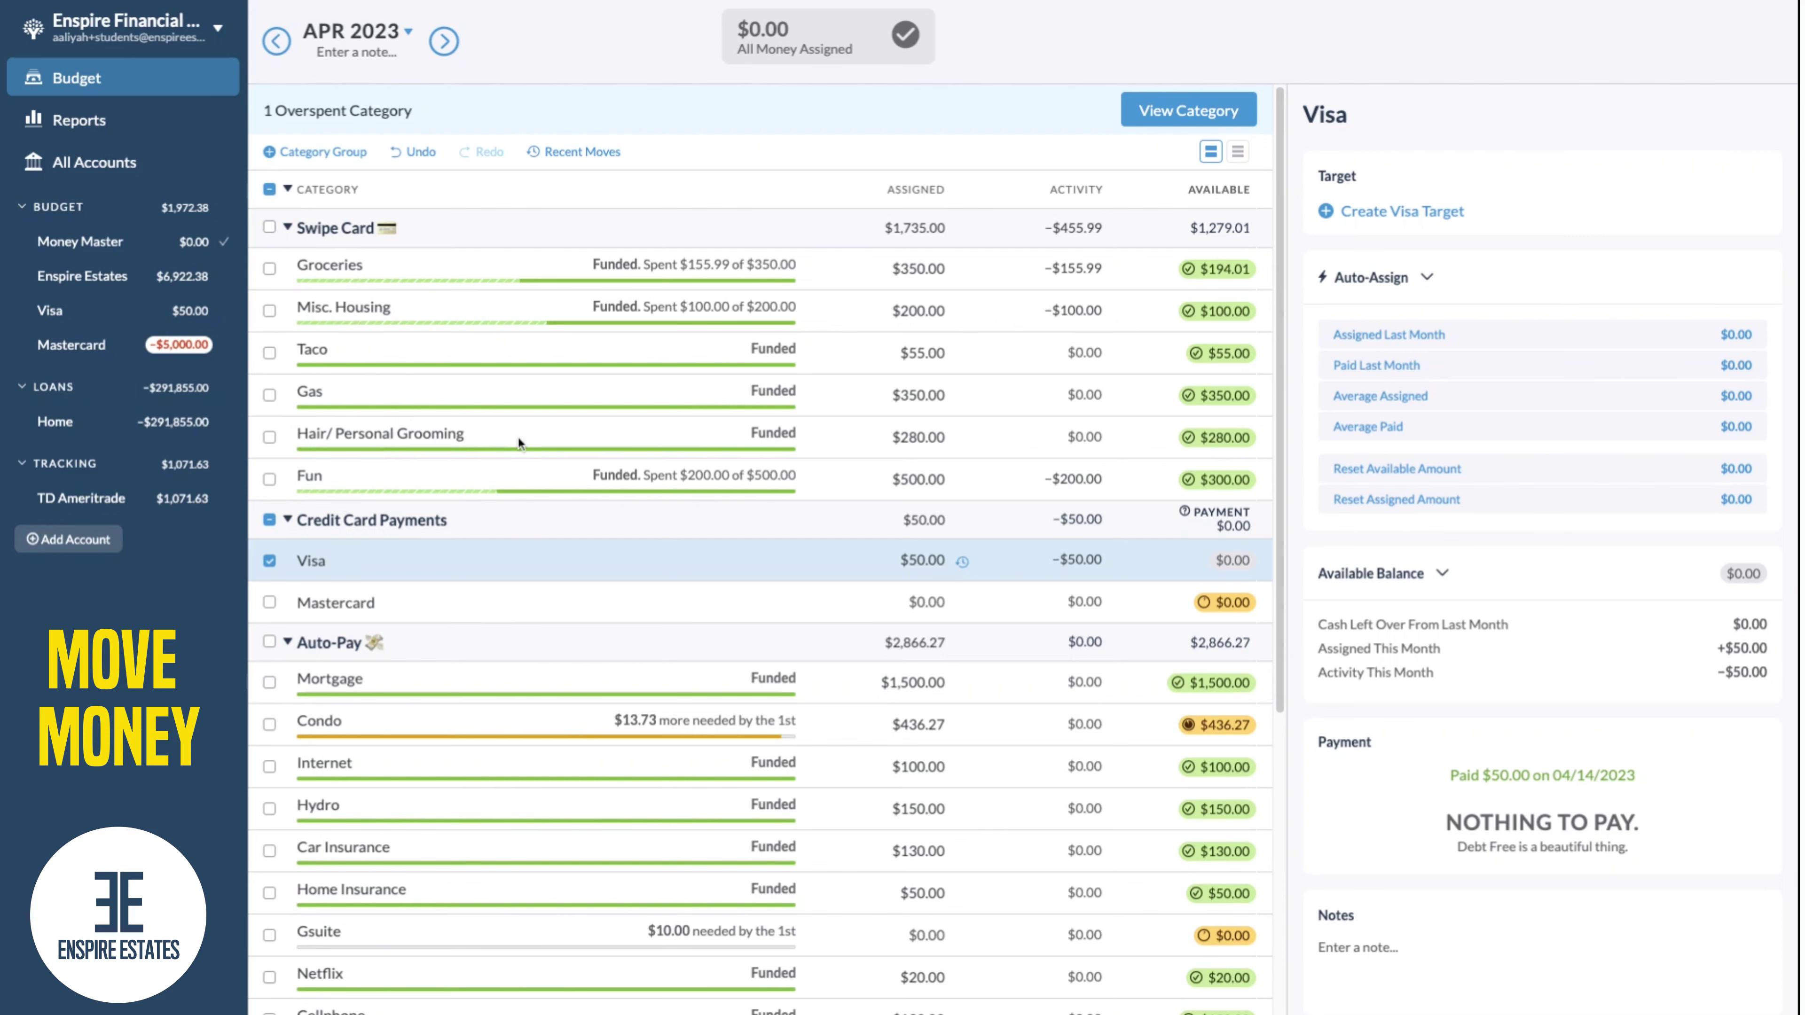
Step: Move $13.73 from the Stuff I Forgot to Budget category to the Condo category under Auto-Pay
scroll(590, 571, "down", 5)
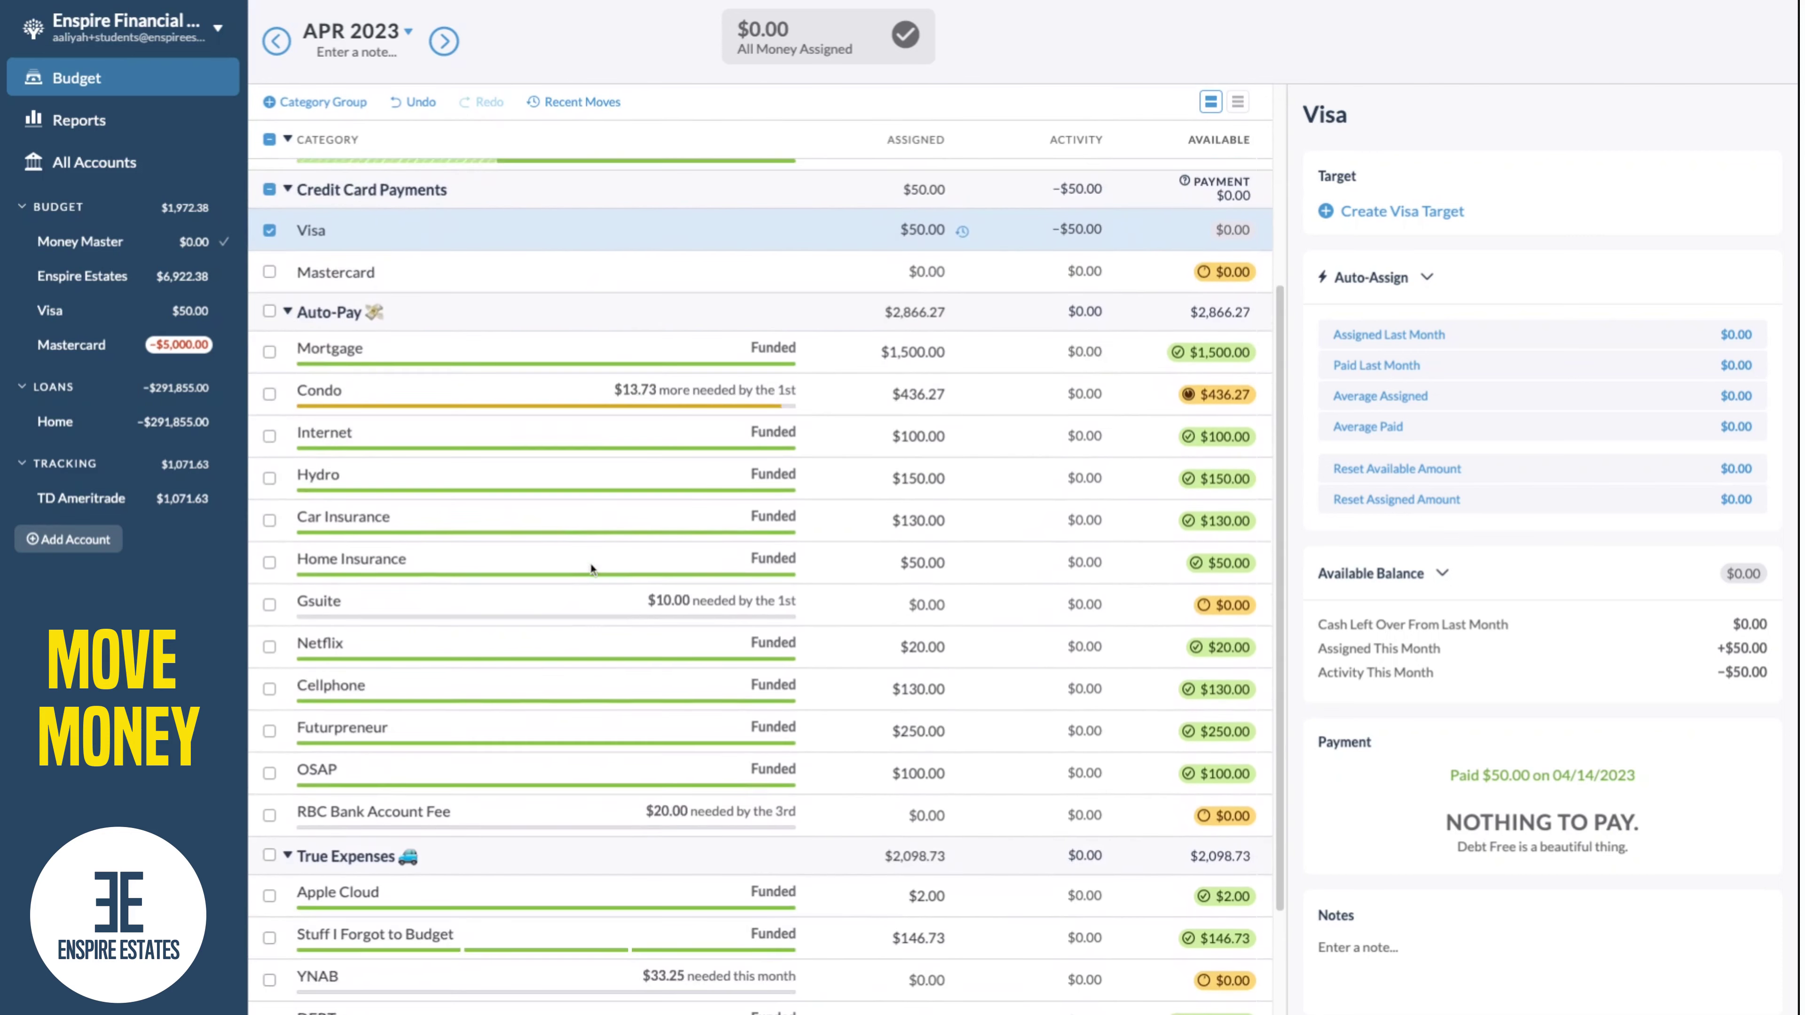
scroll(591, 567, "down", 2)
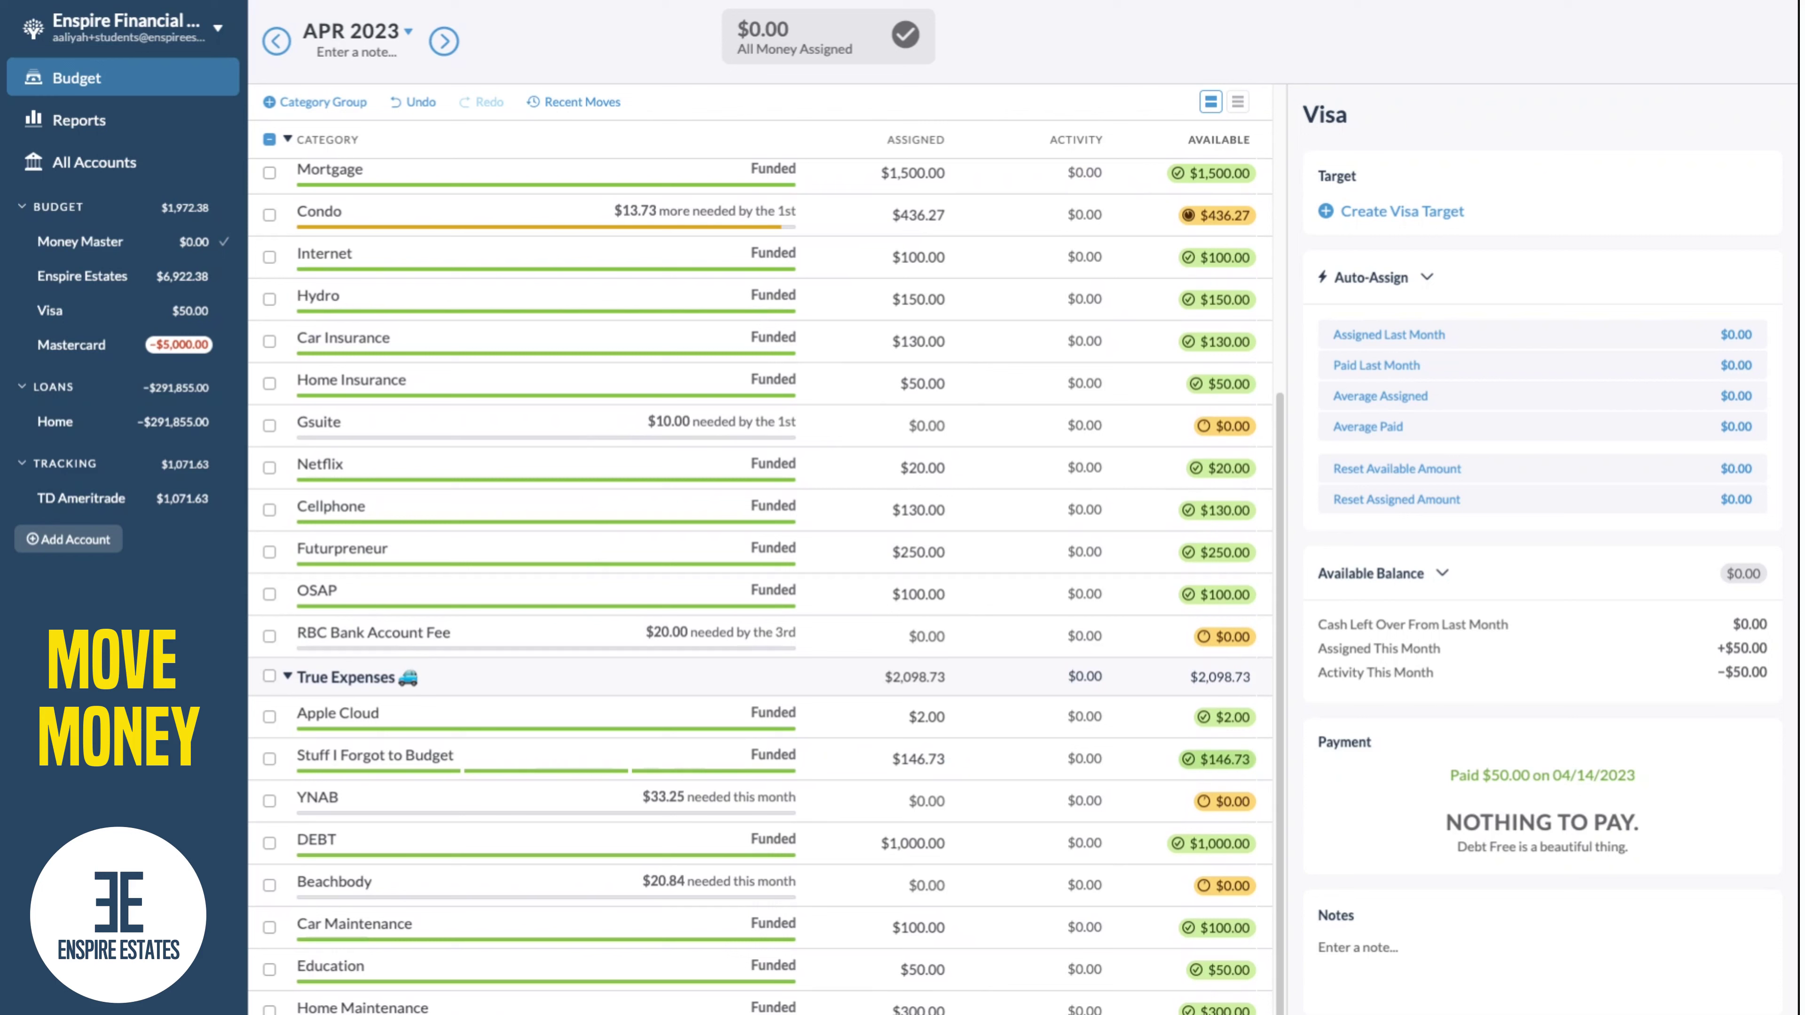
left_click(1223, 760)
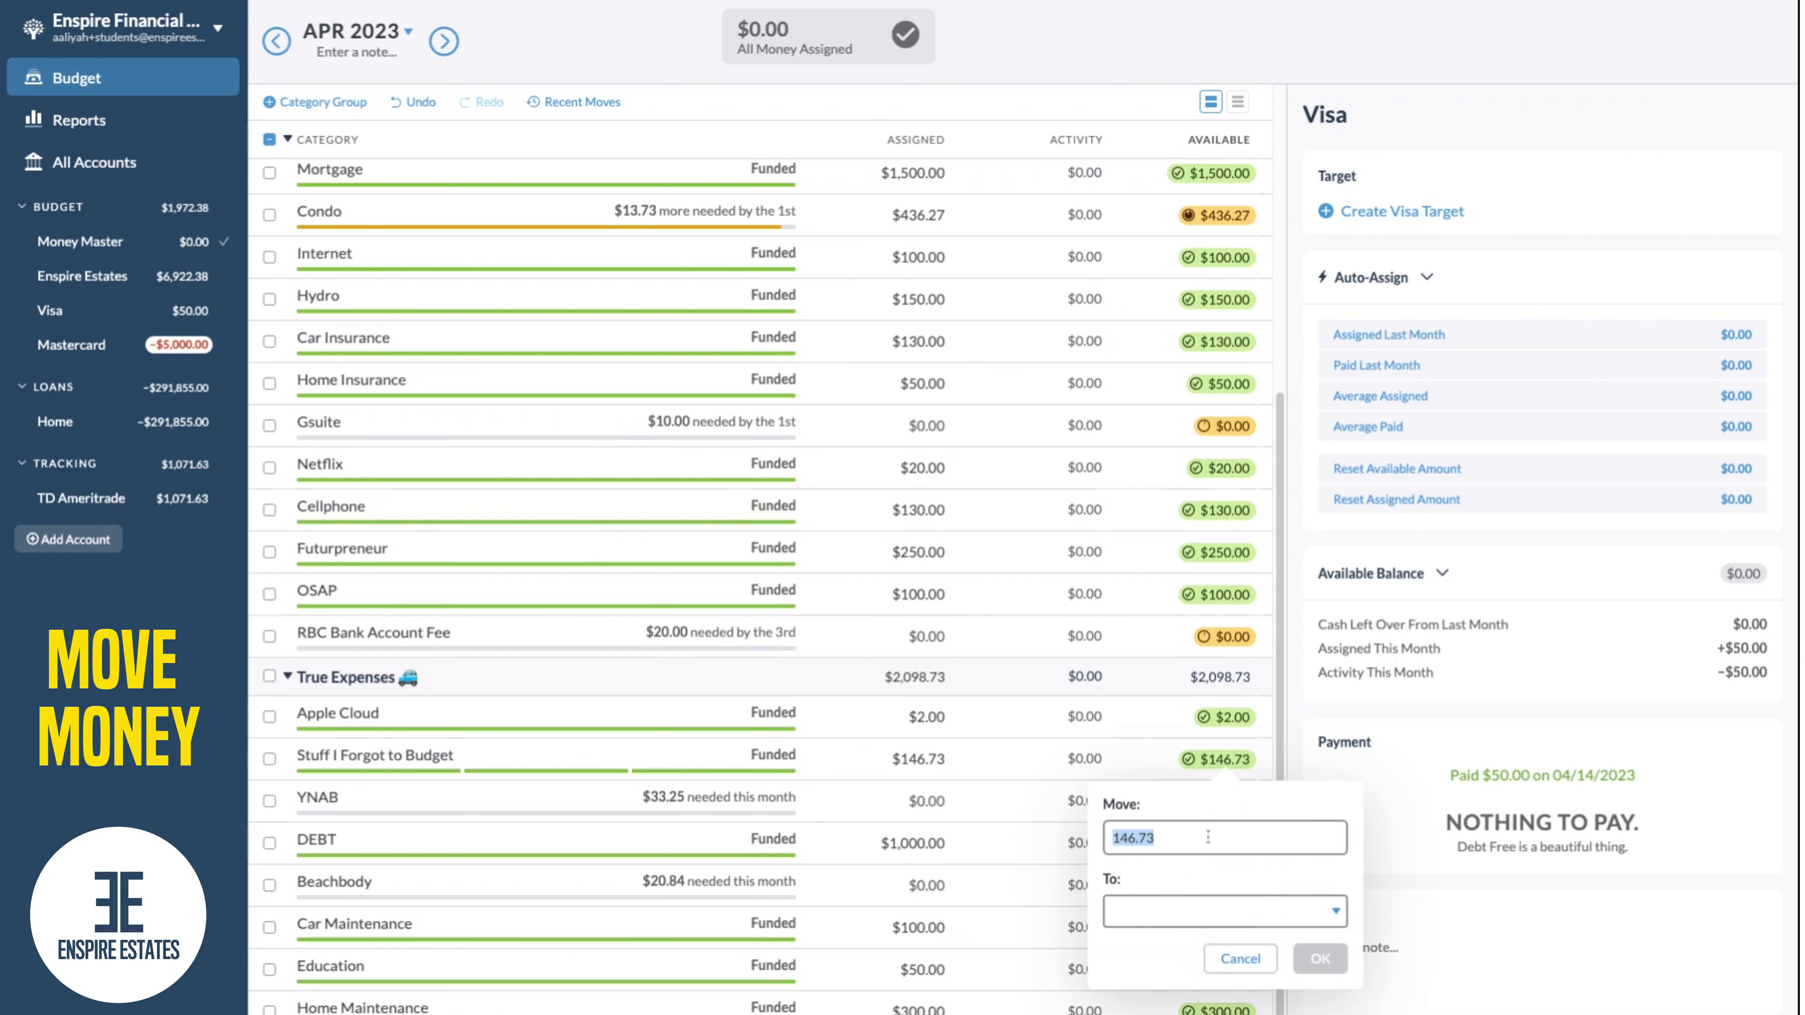
type("13.73")
left_click(1223, 912)
scroll(1224, 985, "down", 2)
left_click(1208, 990)
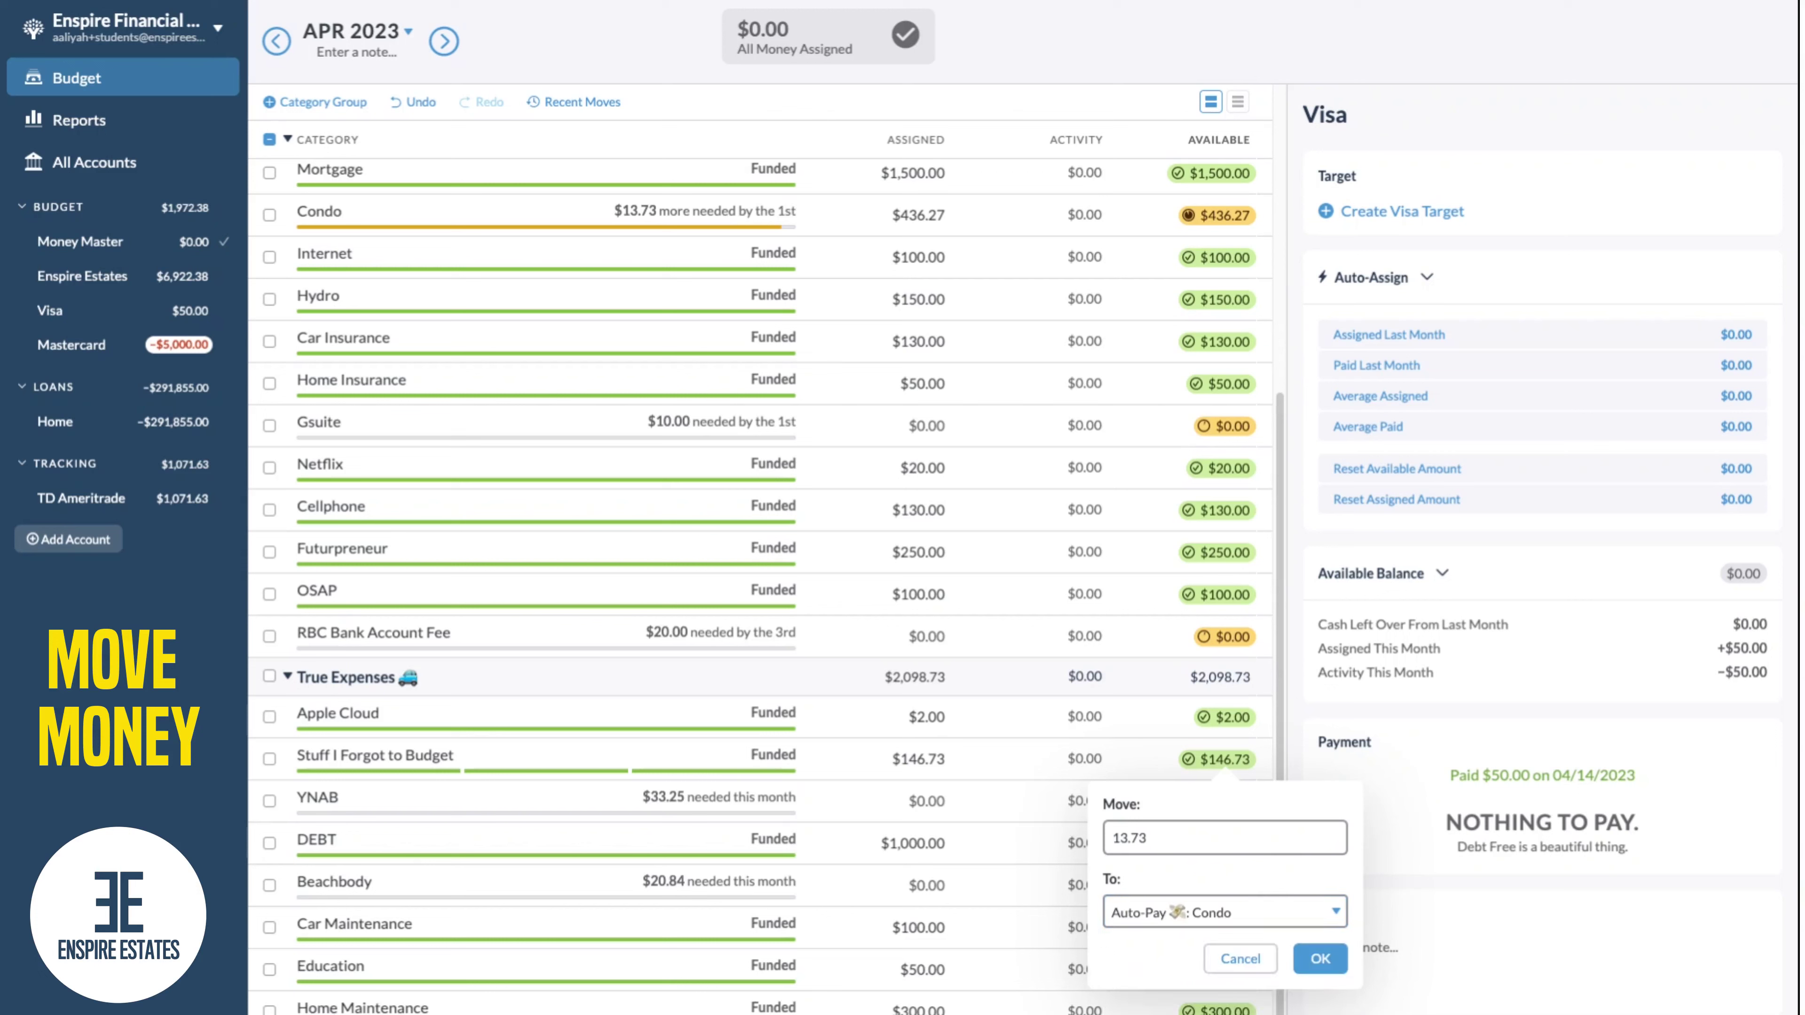
left_click(1316, 951)
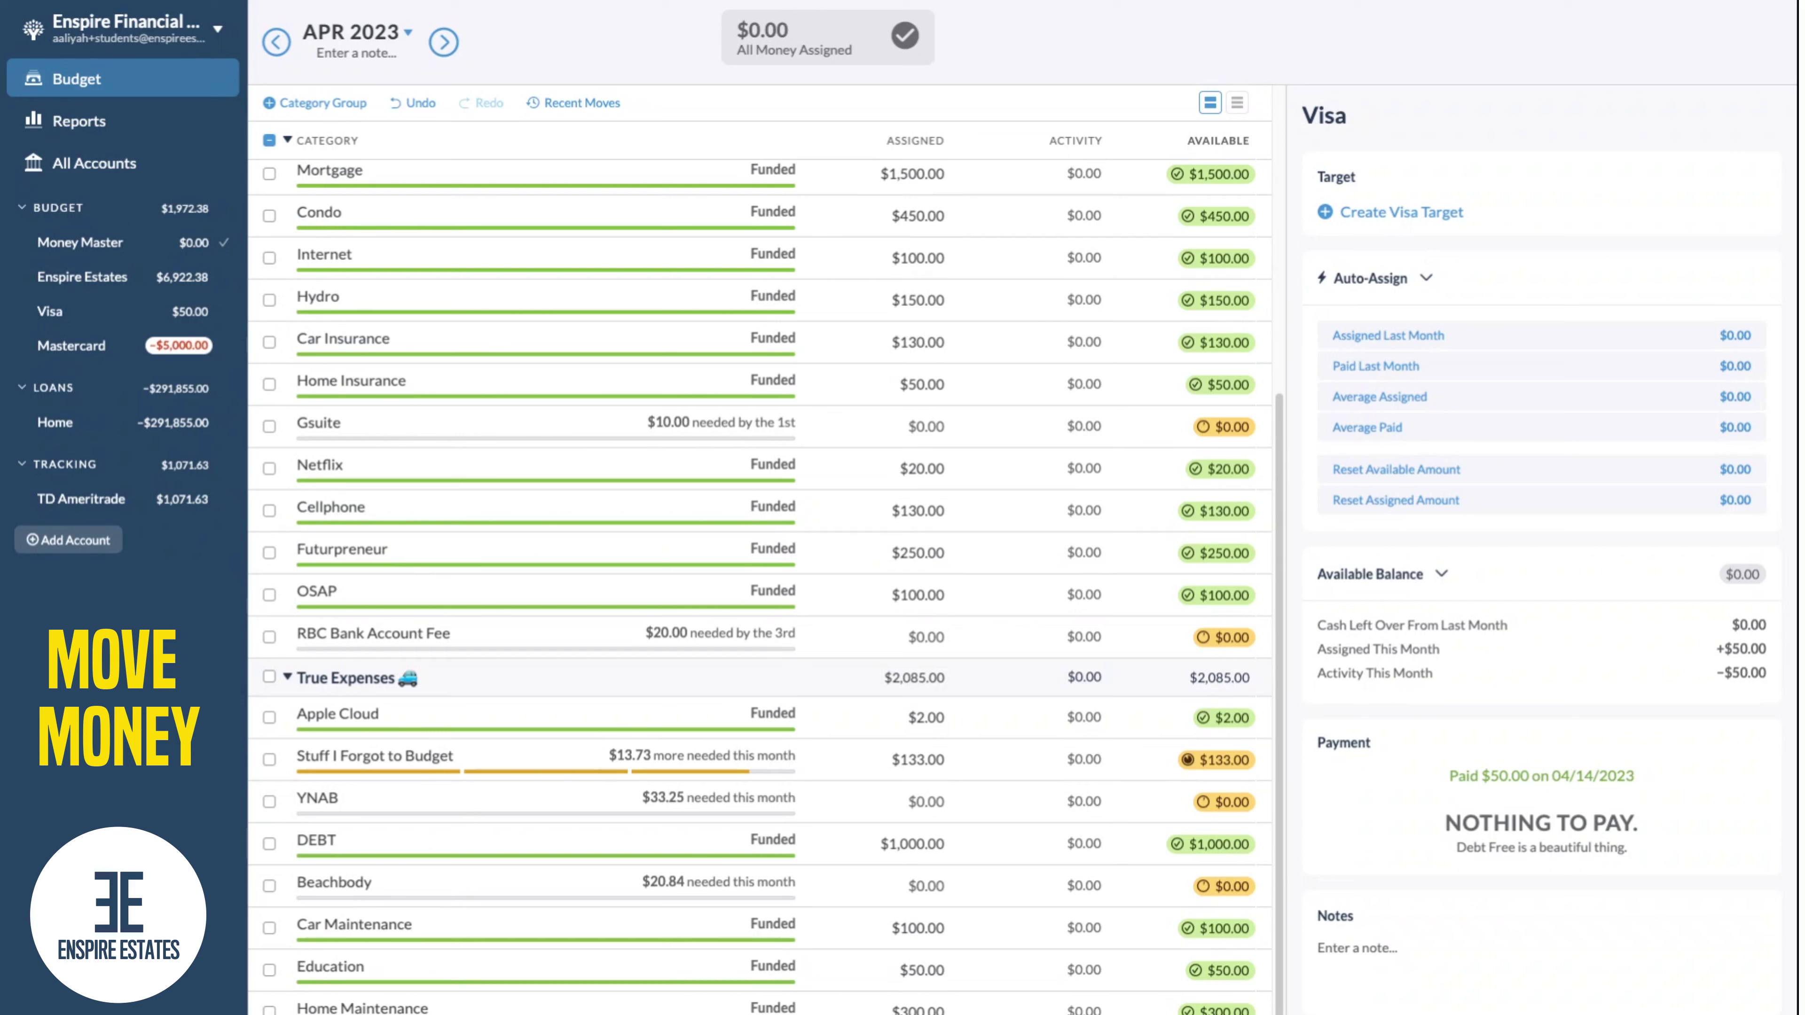
Step: Move $10 from Stuff I Forgot to Budget to the Gsuite category
left_click(1217, 765)
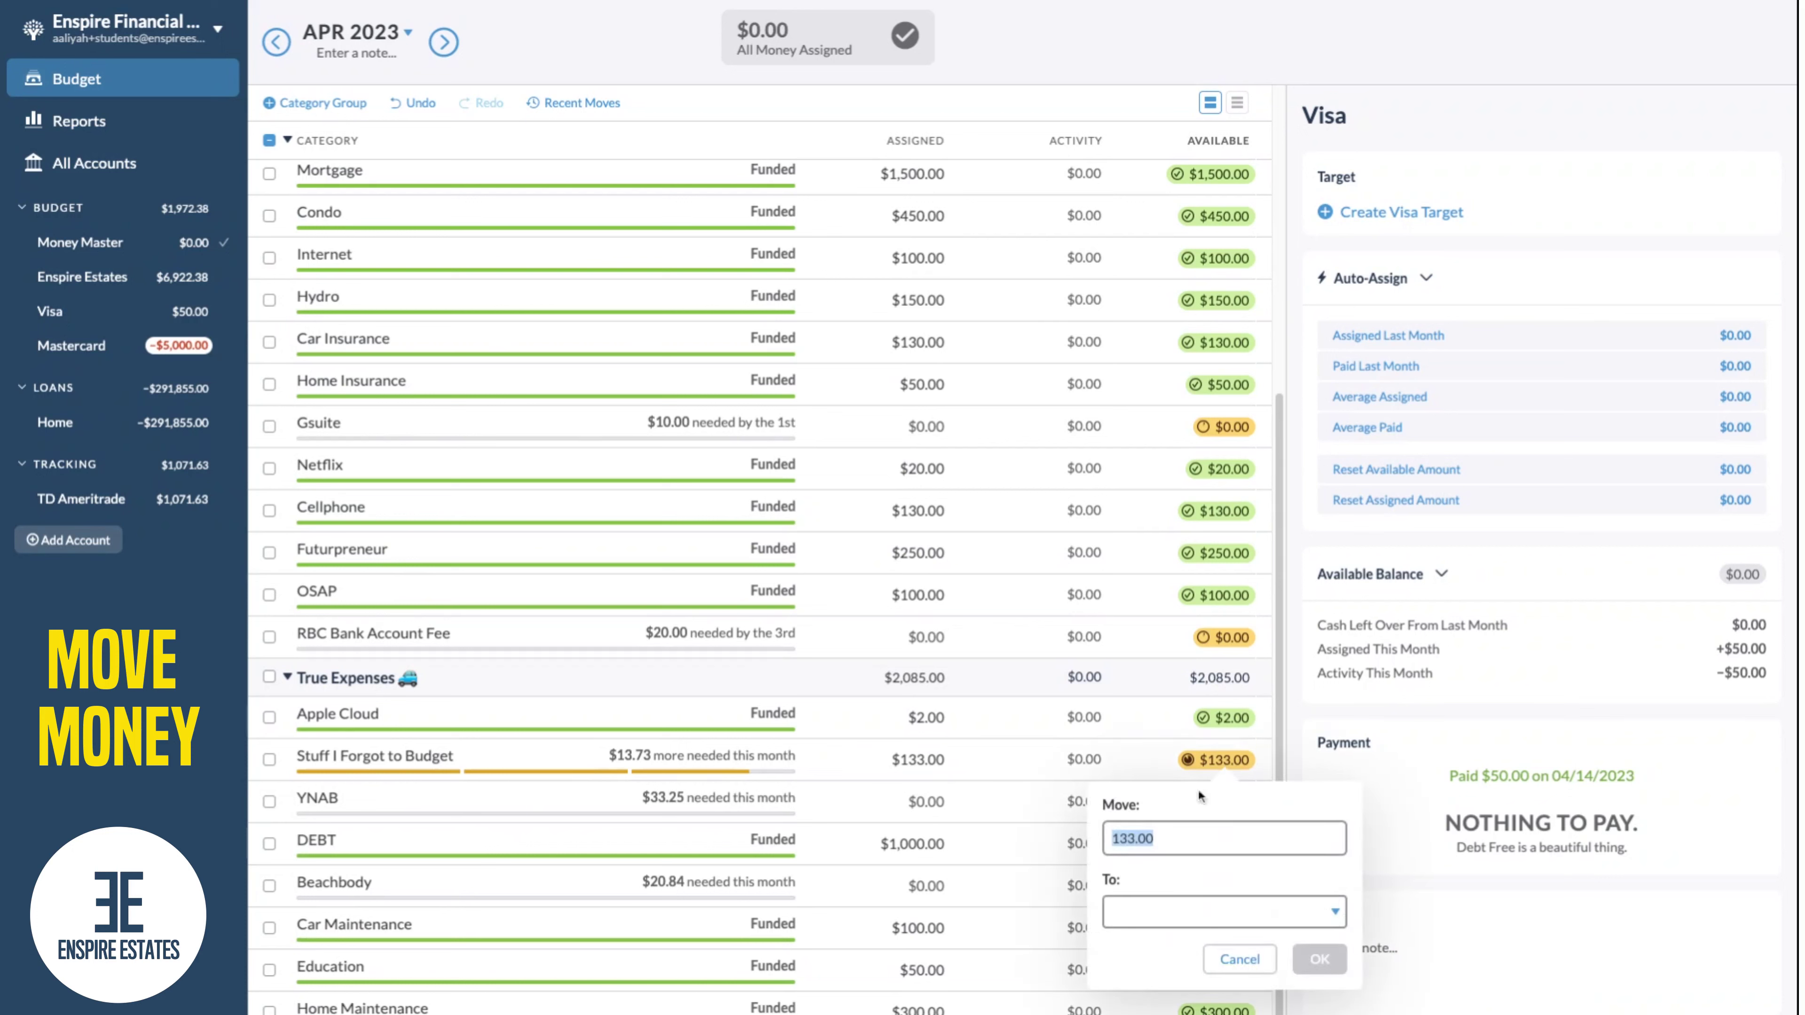
type("10")
left_click(1158, 910)
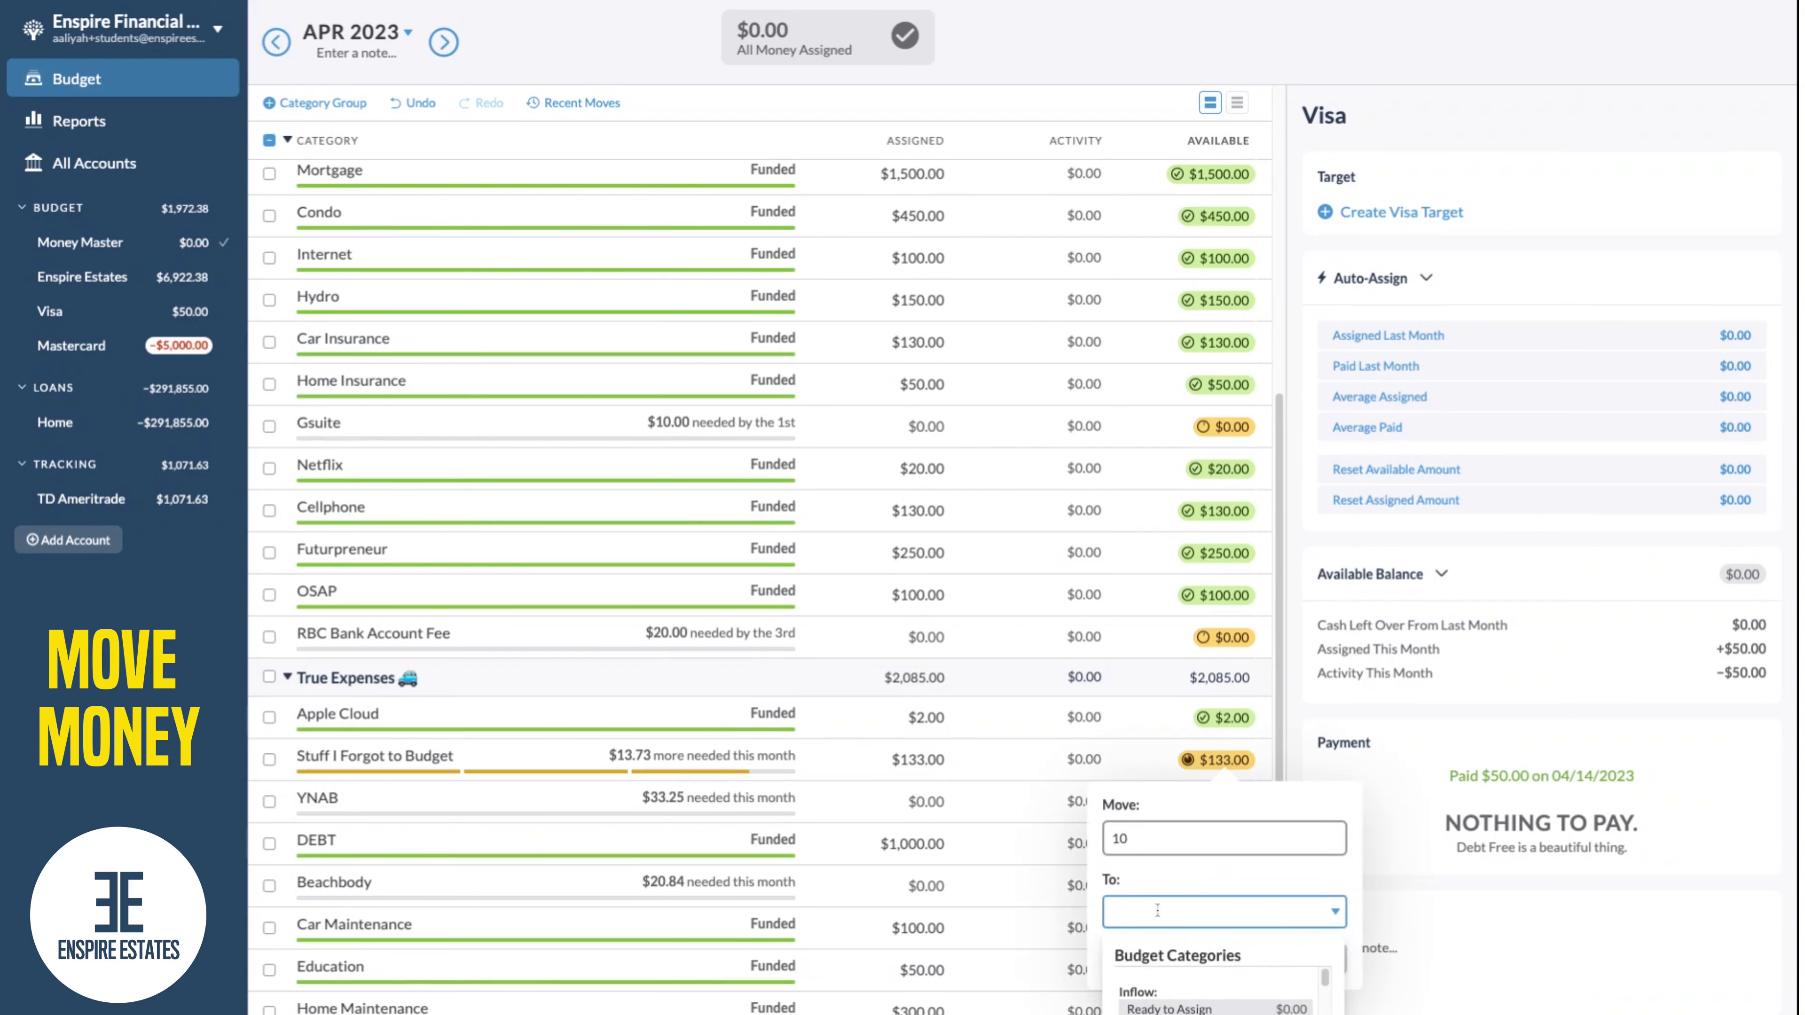
type("gsui")
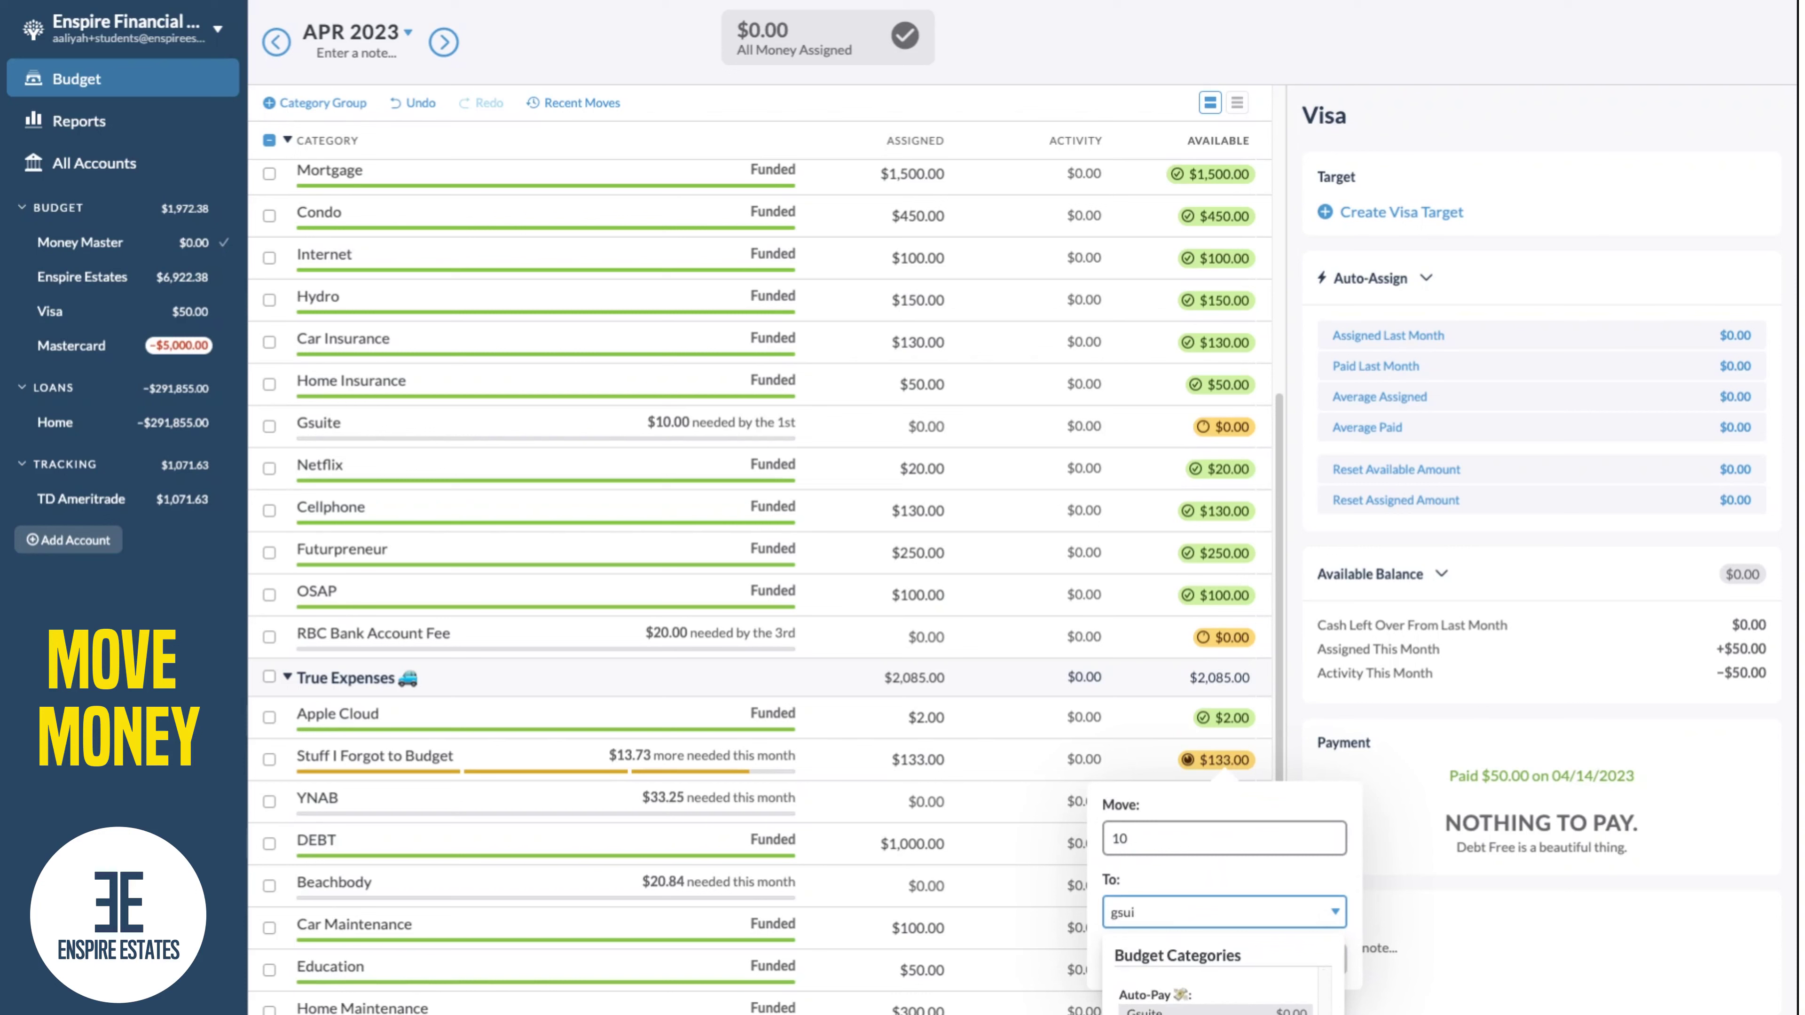
key("Return")
left_click(1329, 970)
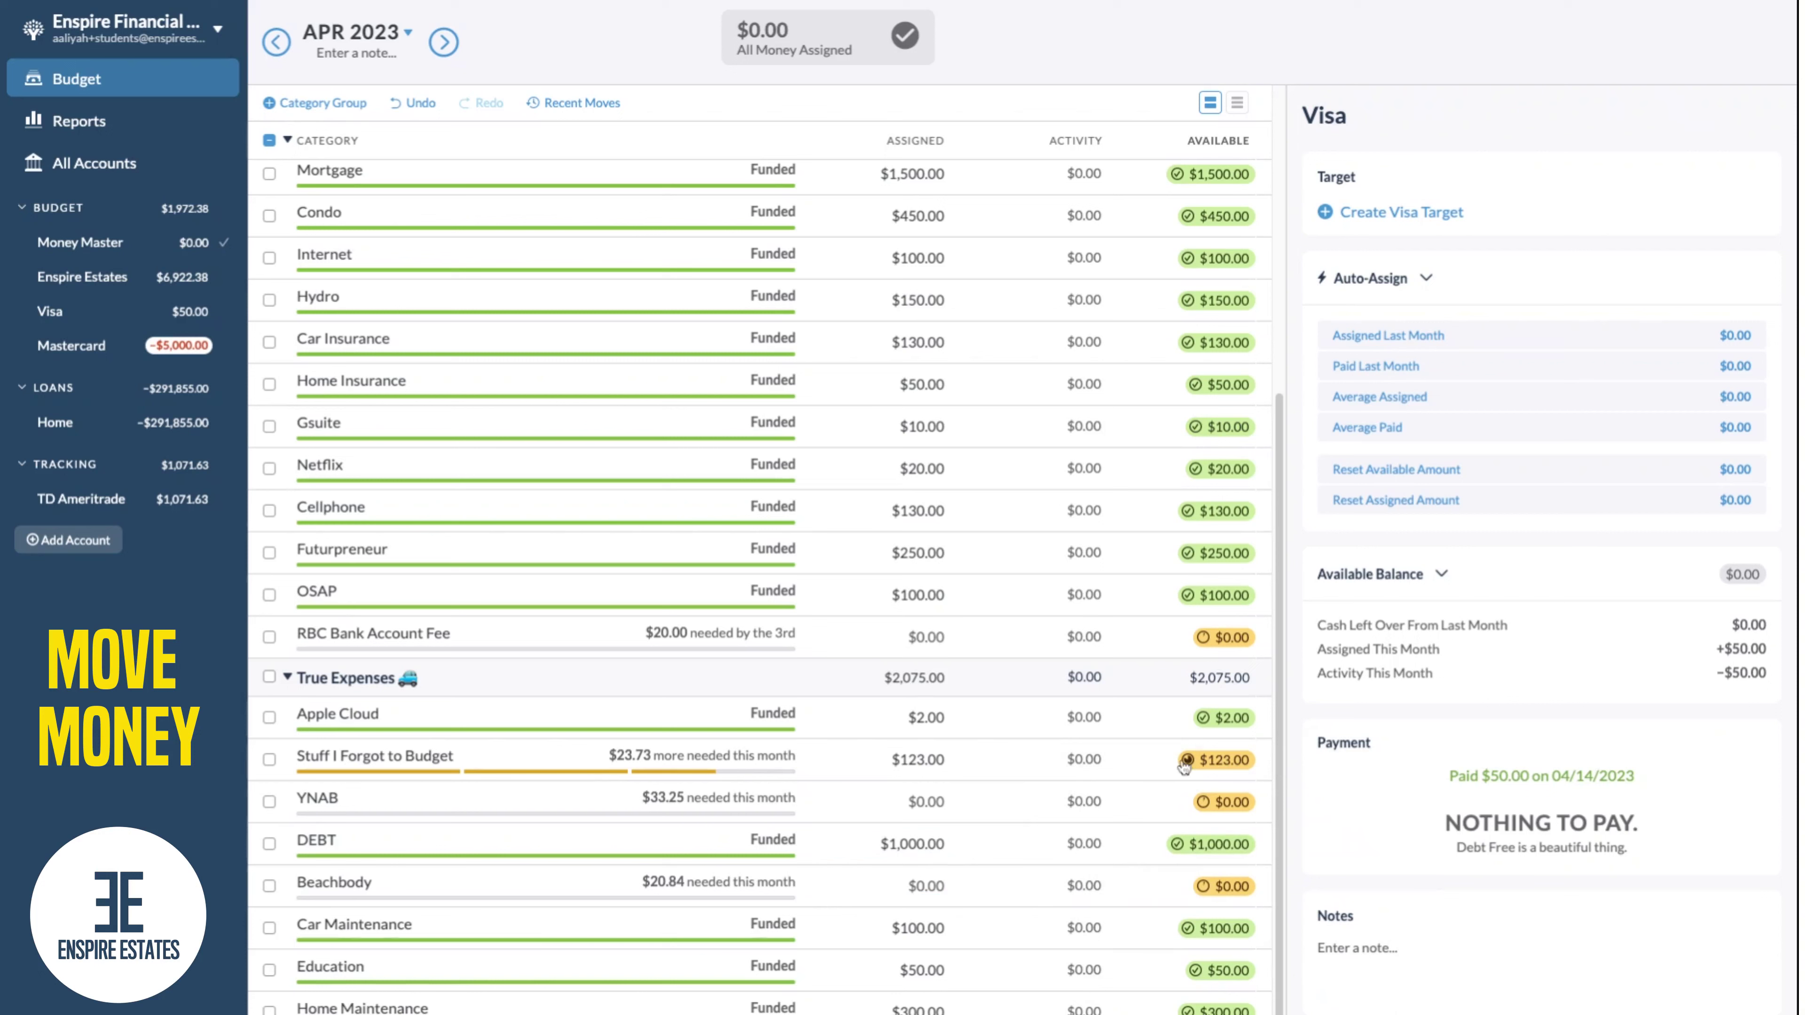
Step: Move $33.25 from Stuff I Forgot to Budget to the YNAB category under True Expenses
left_click(1222, 761)
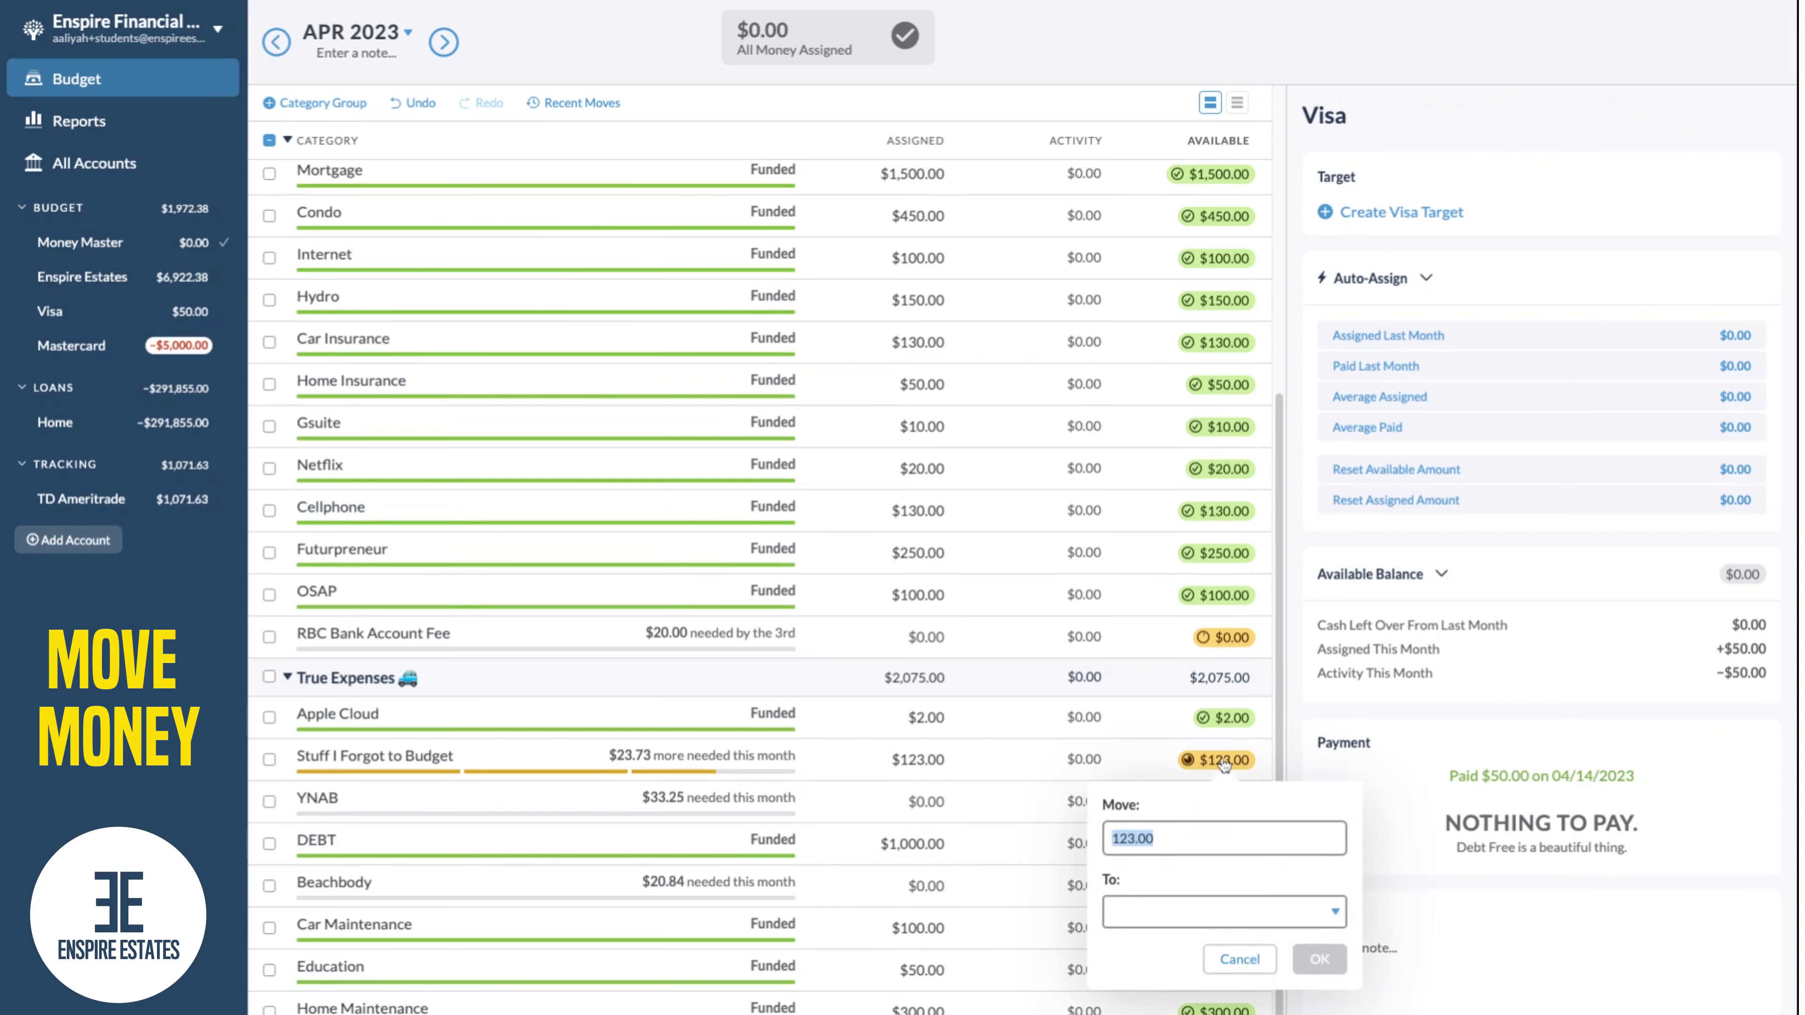
type("33.25")
left_click(1174, 910)
type("ynab")
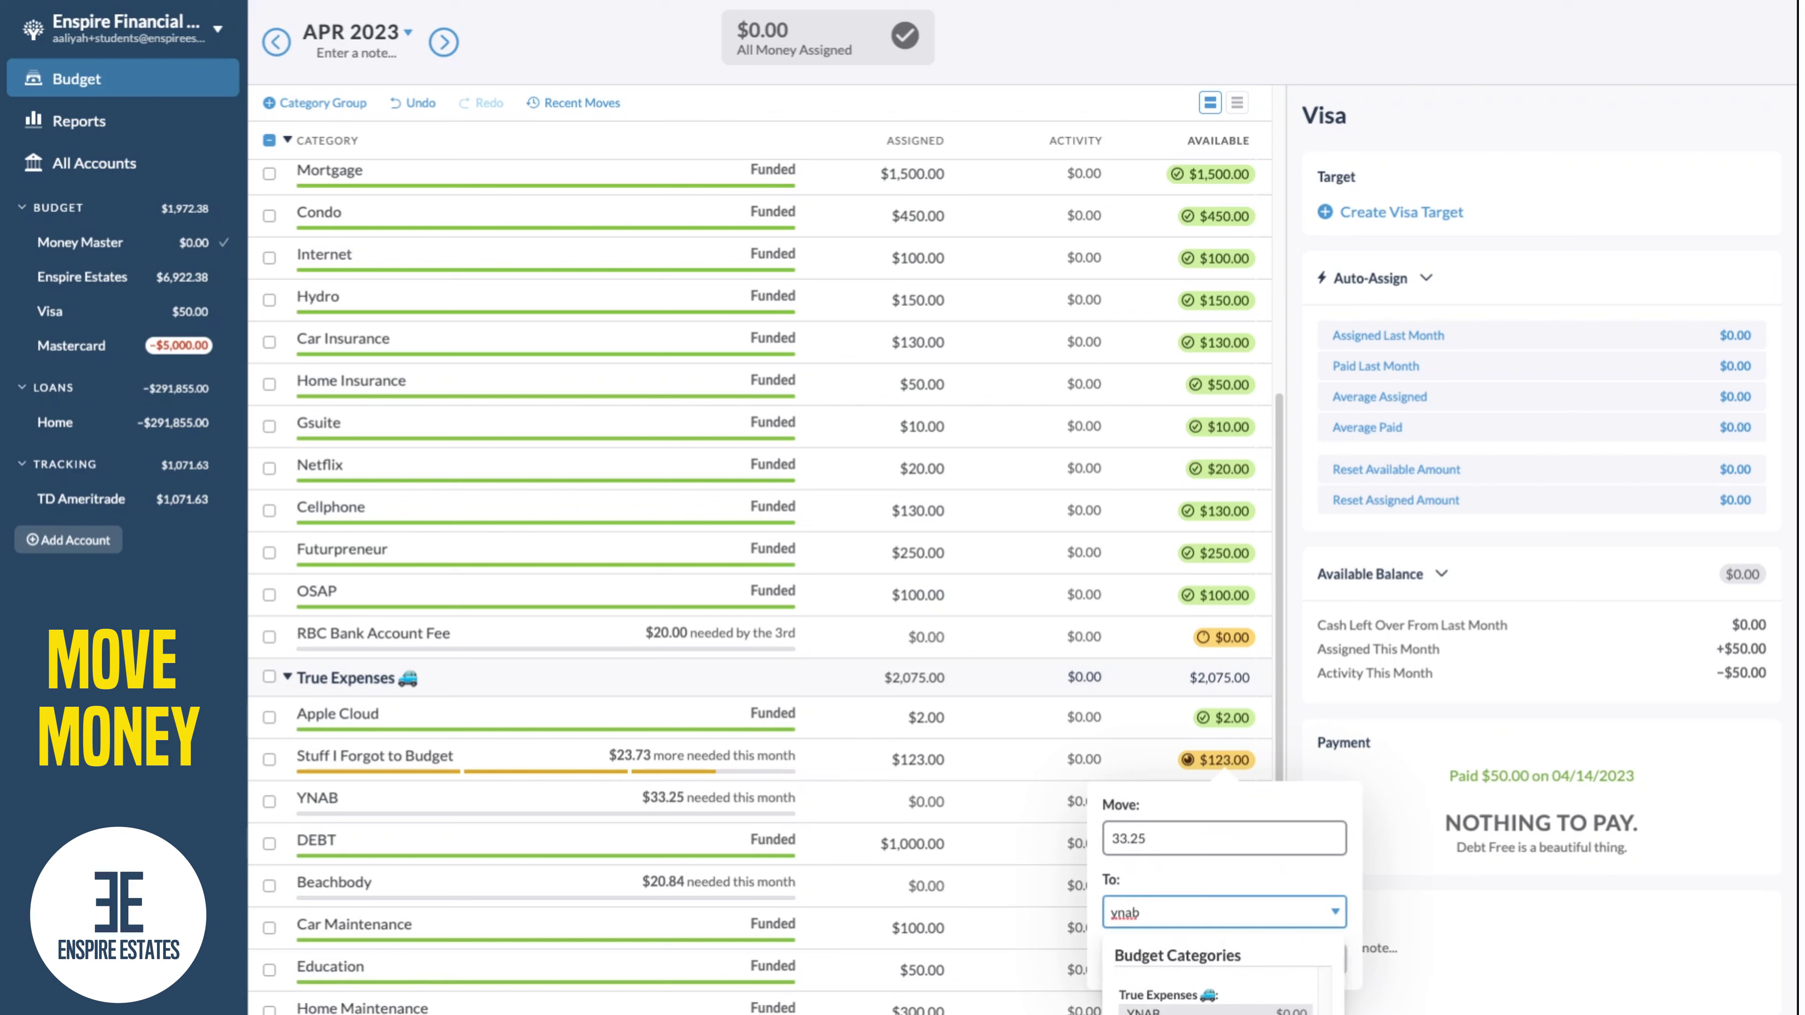
left_click(1244, 1010)
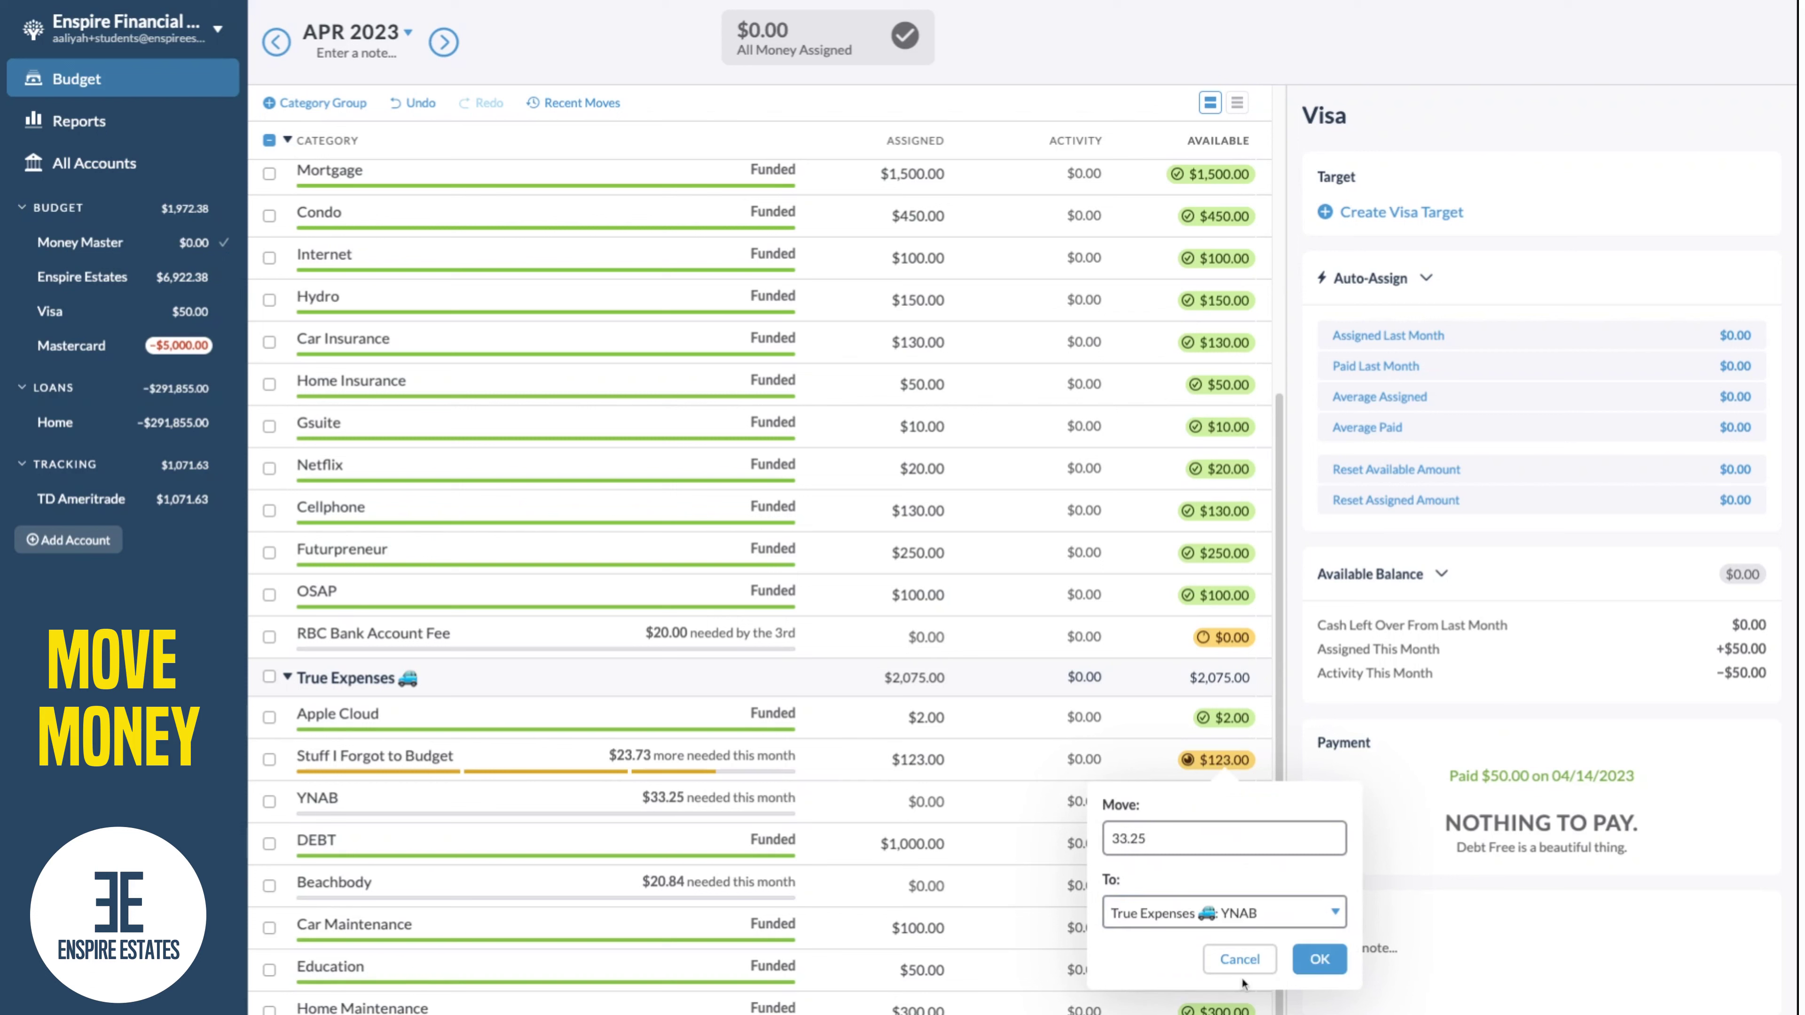
left_click(1316, 960)
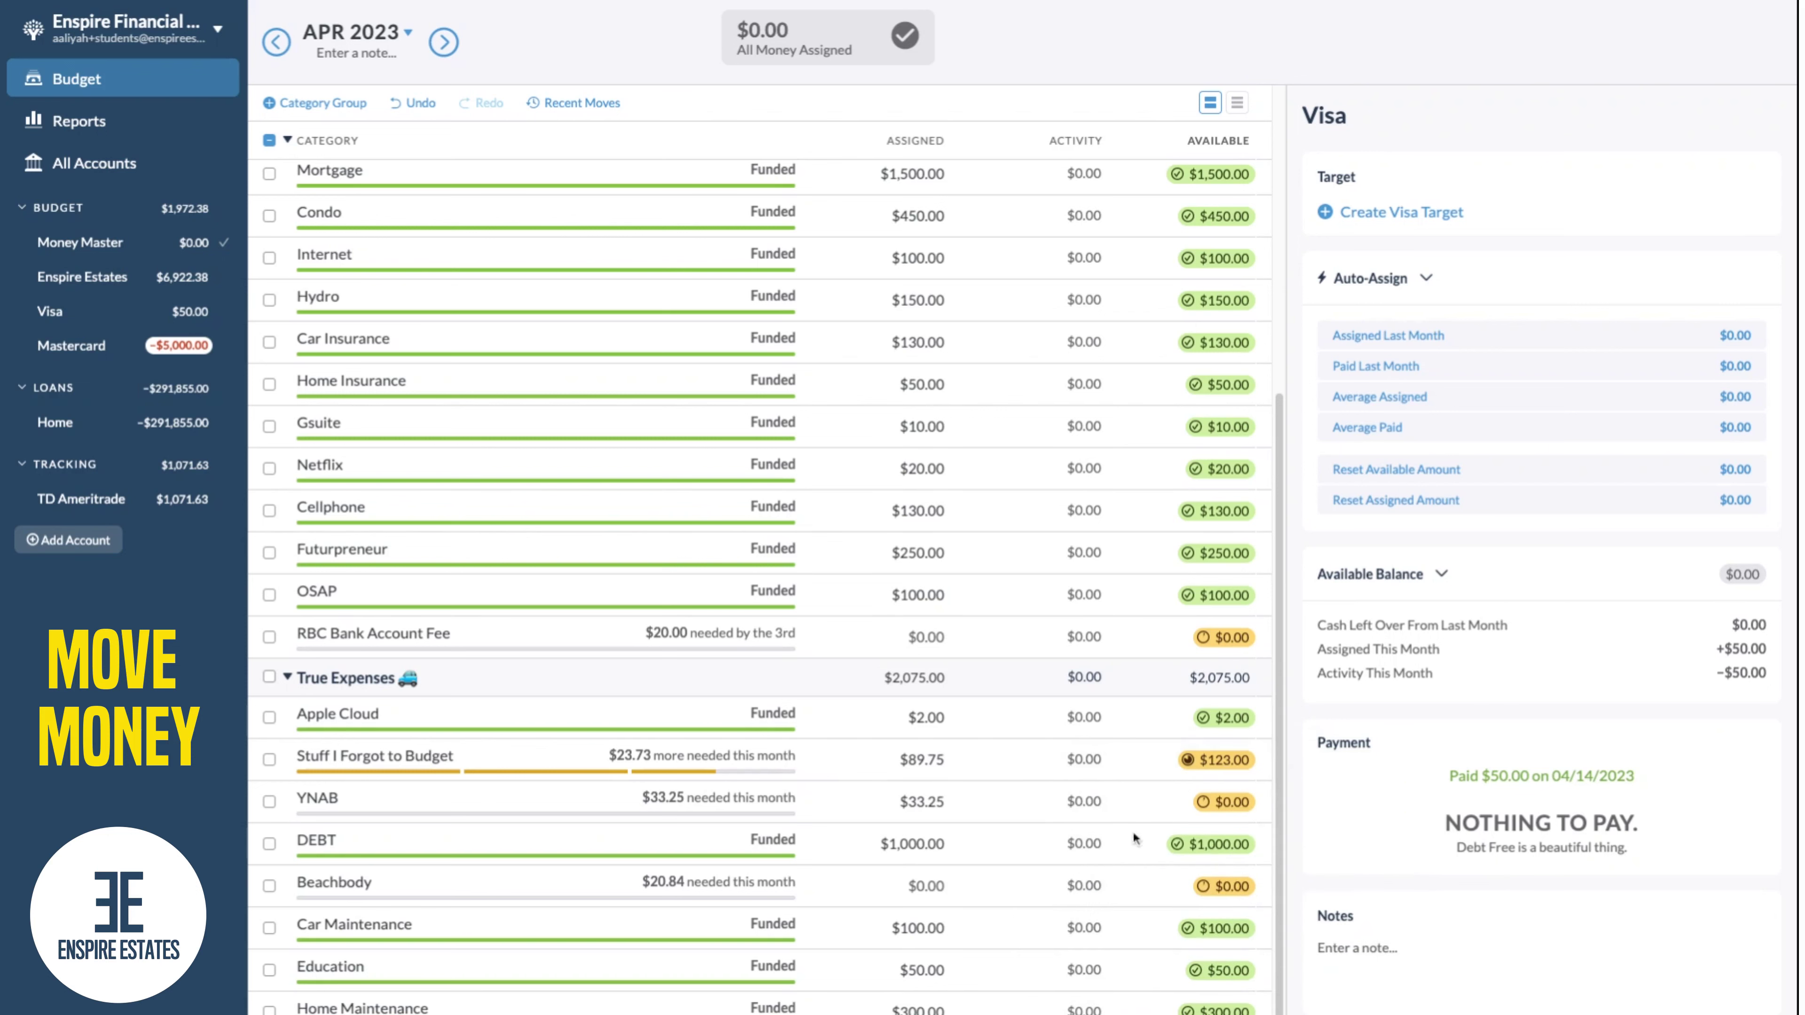
Step: Move $20.84 from Stuff I Forgot to Budget to the Beachbody category under True Expenses
left_click(1218, 761)
type("20.84")
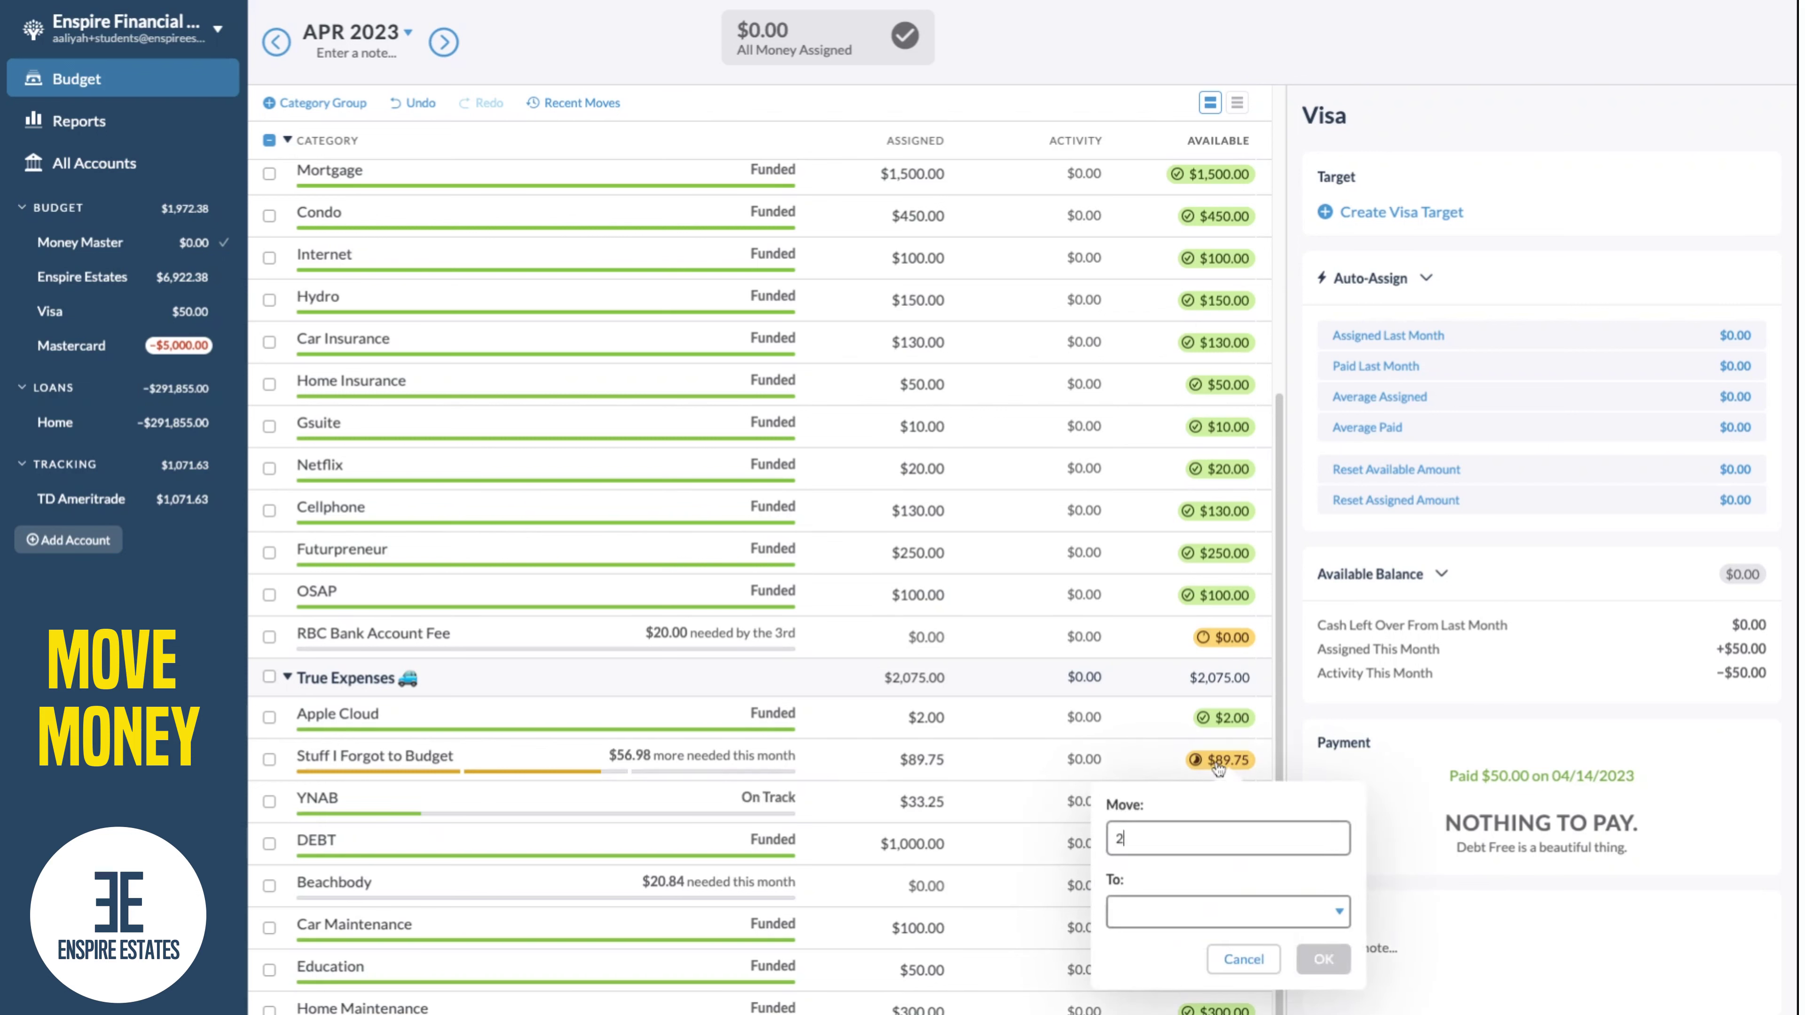
left_click(1199, 916)
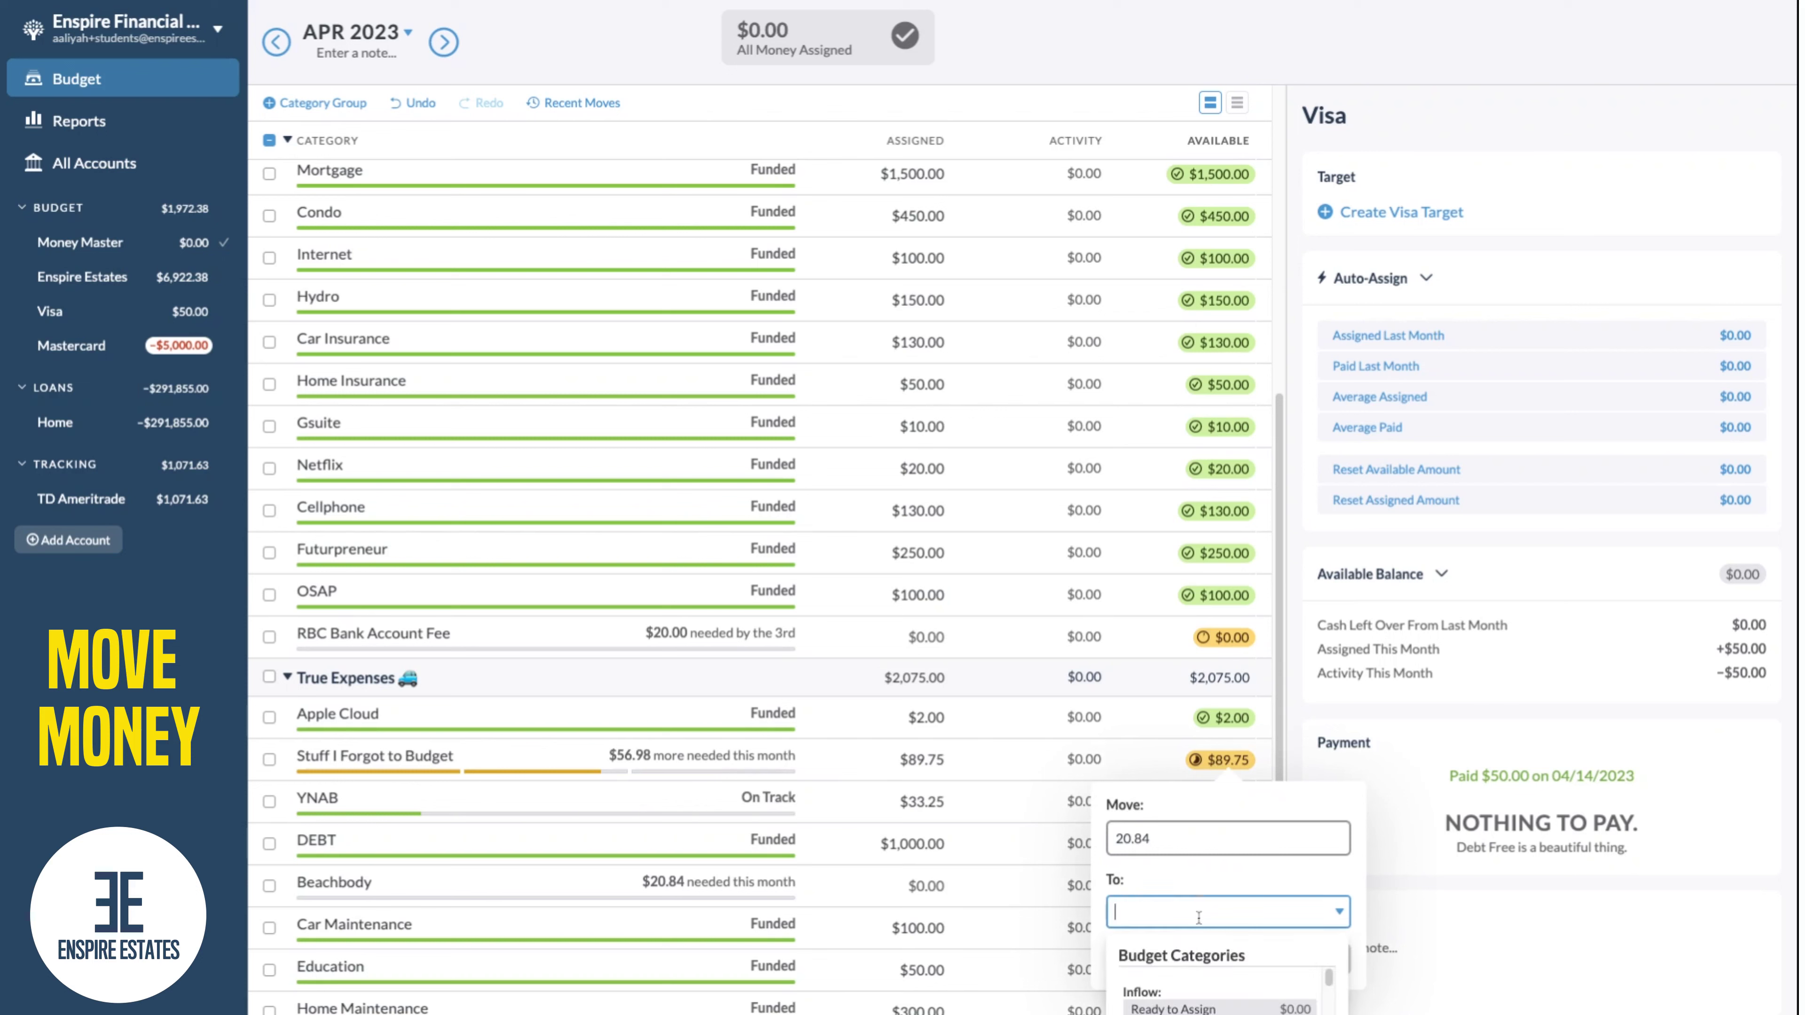
type("beachbody")
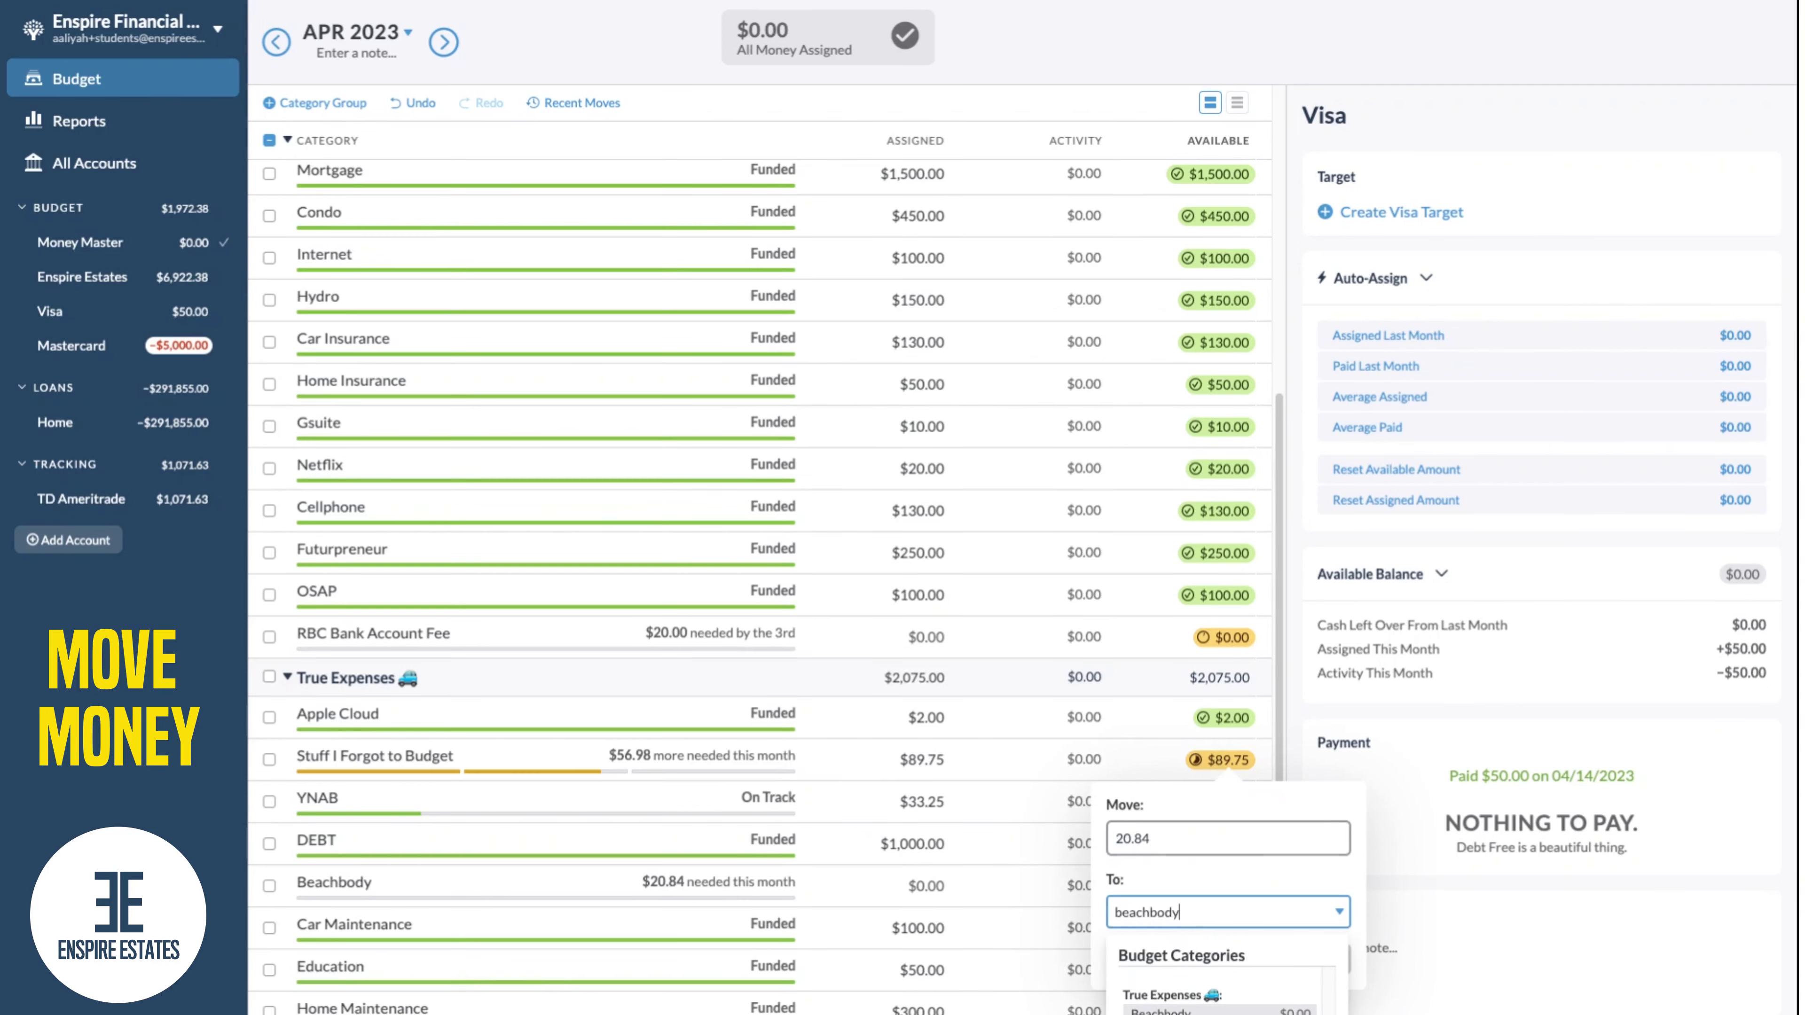
left_click(1155, 1010)
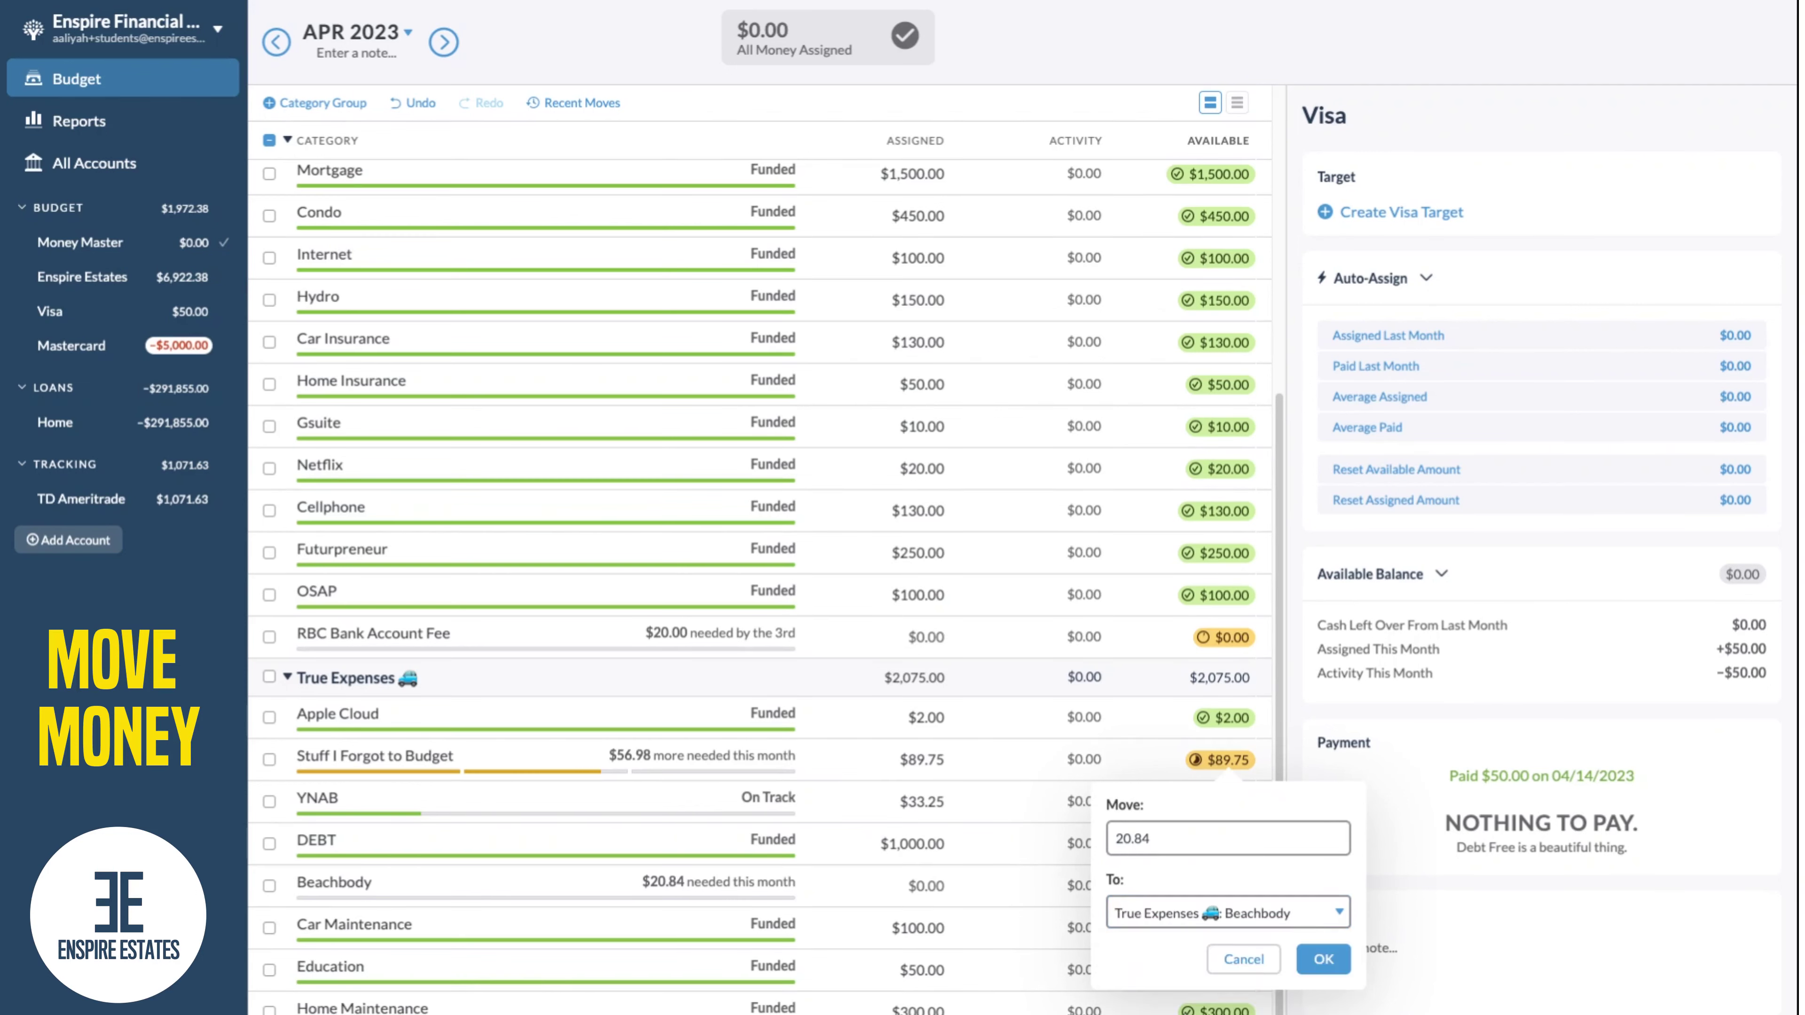
left_click(1323, 960)
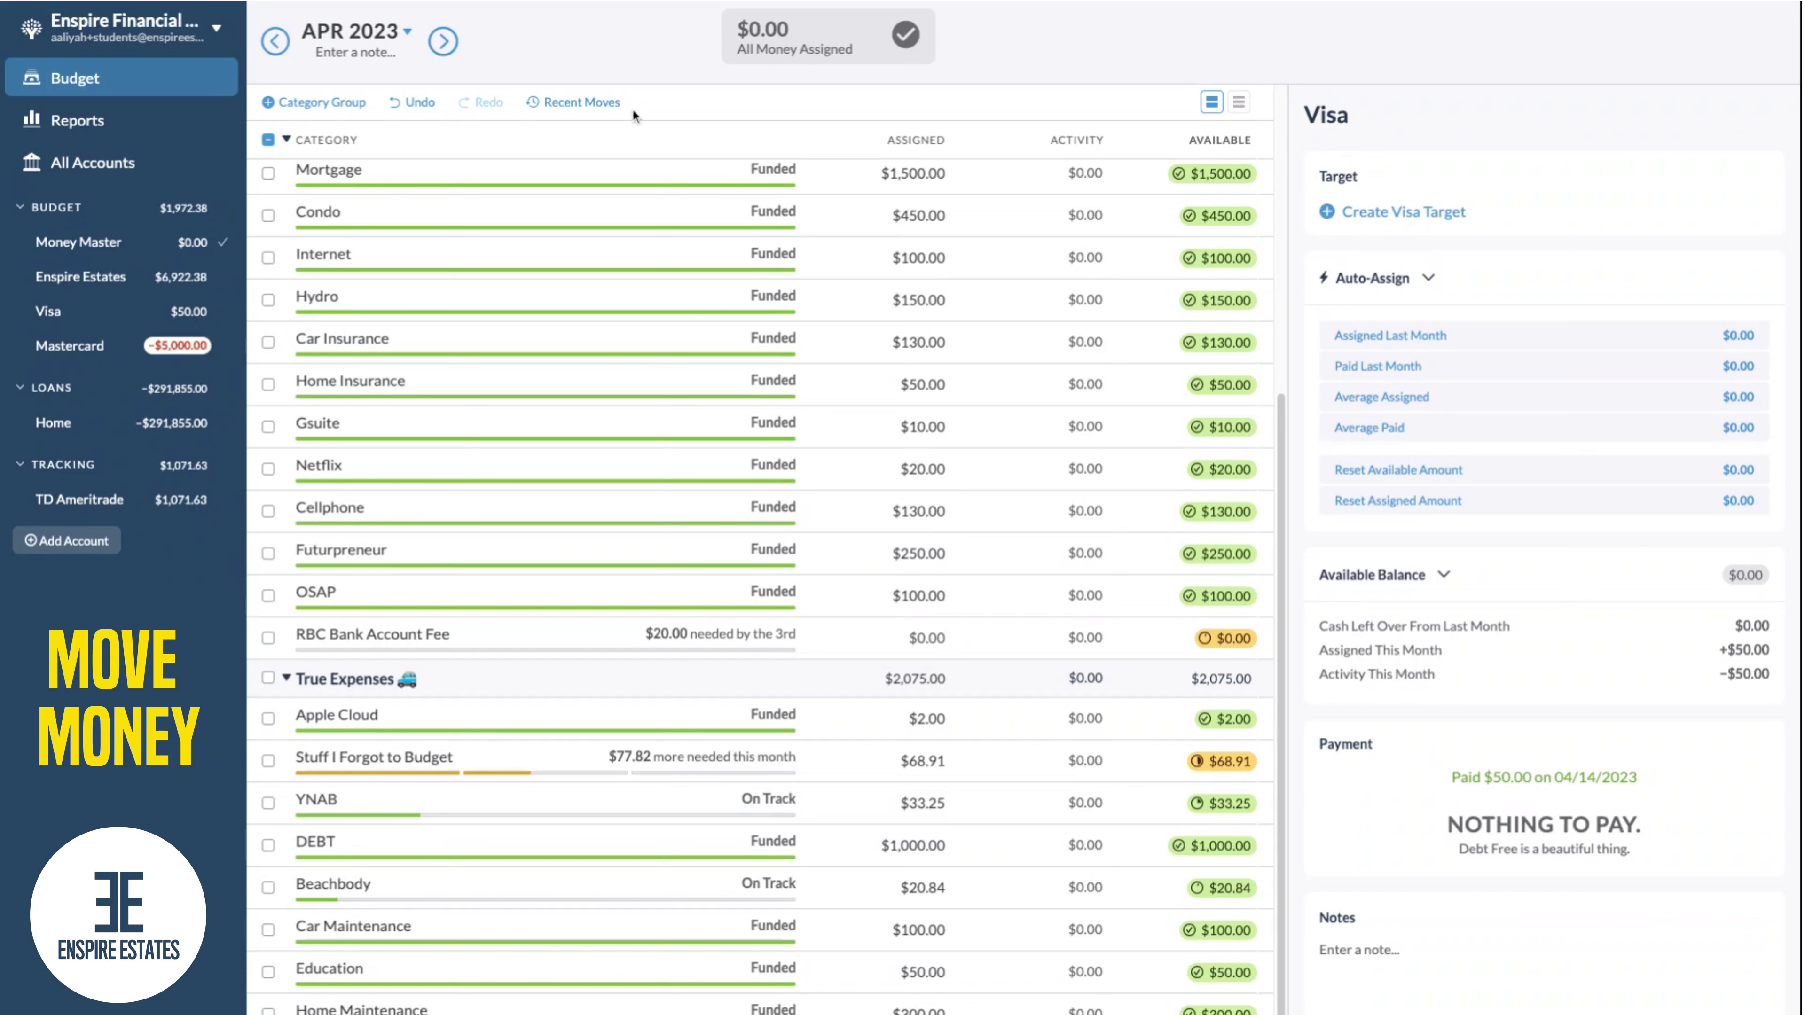
Step: Review the budget's recent moves history, filtering it by Moved and by Assigned, and close it
left_click(563, 111)
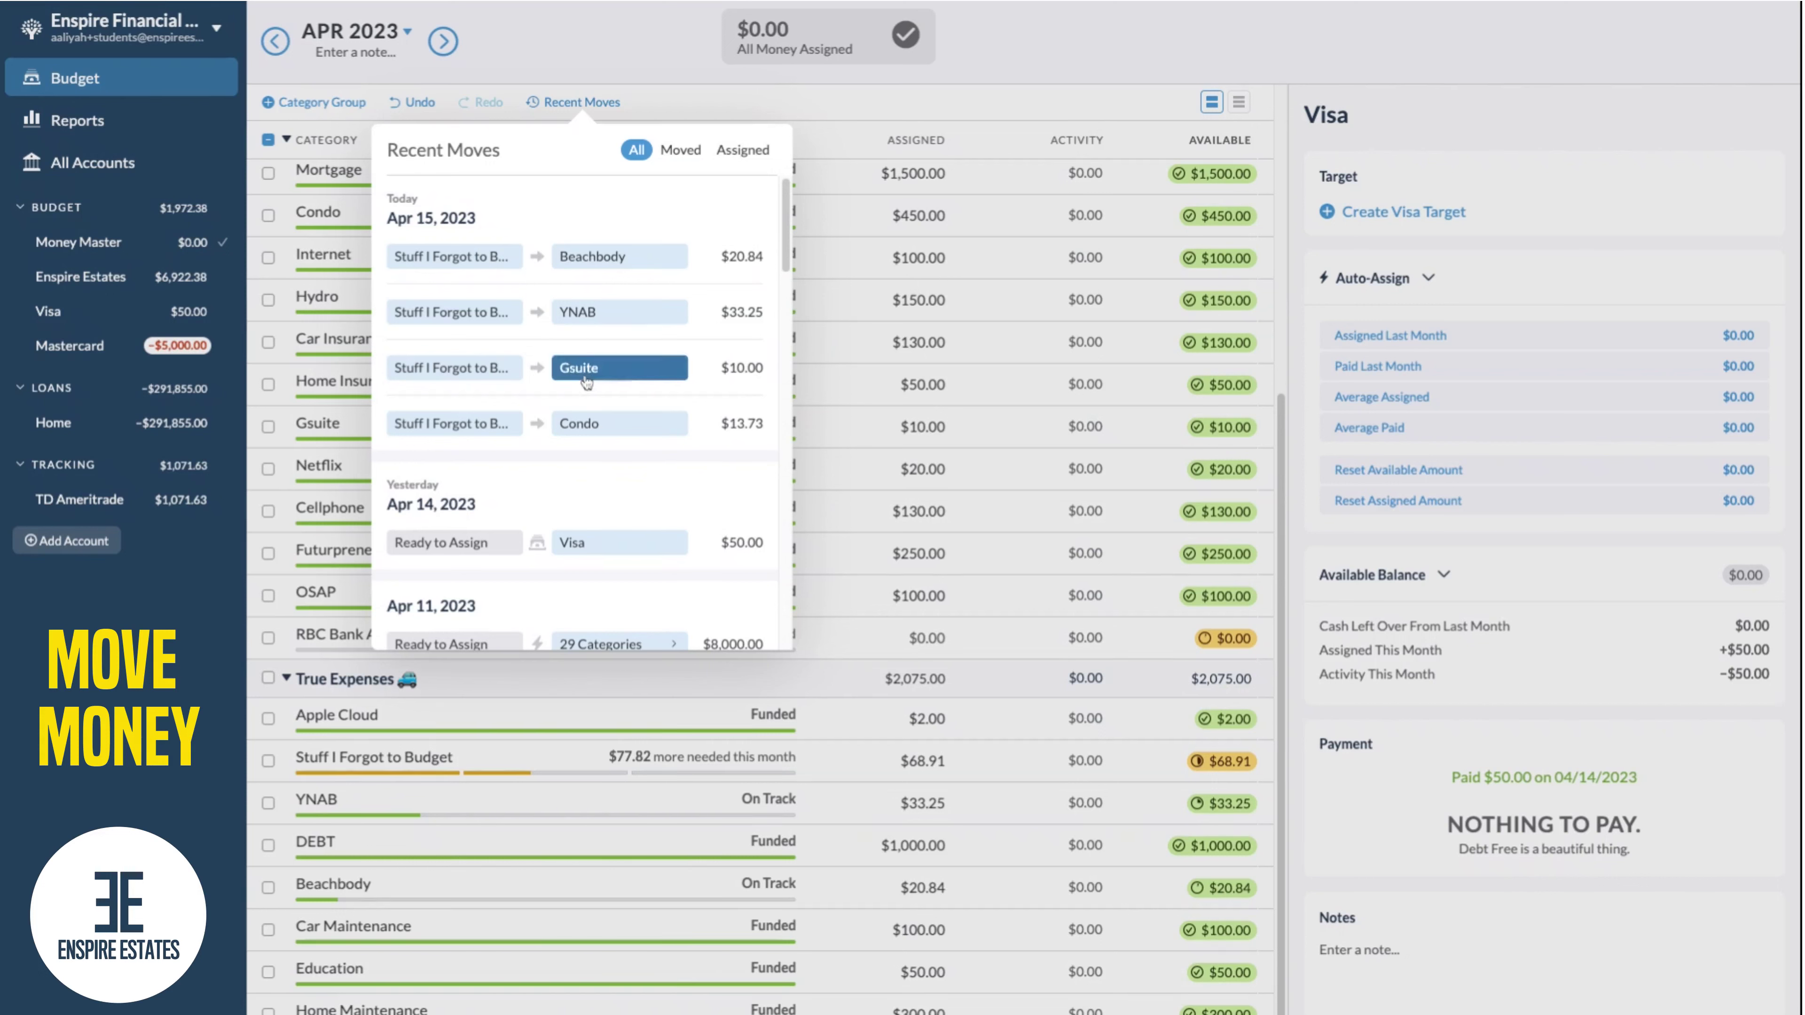
scroll(575, 528, "down", 1)
scroll(575, 528, "down", 5)
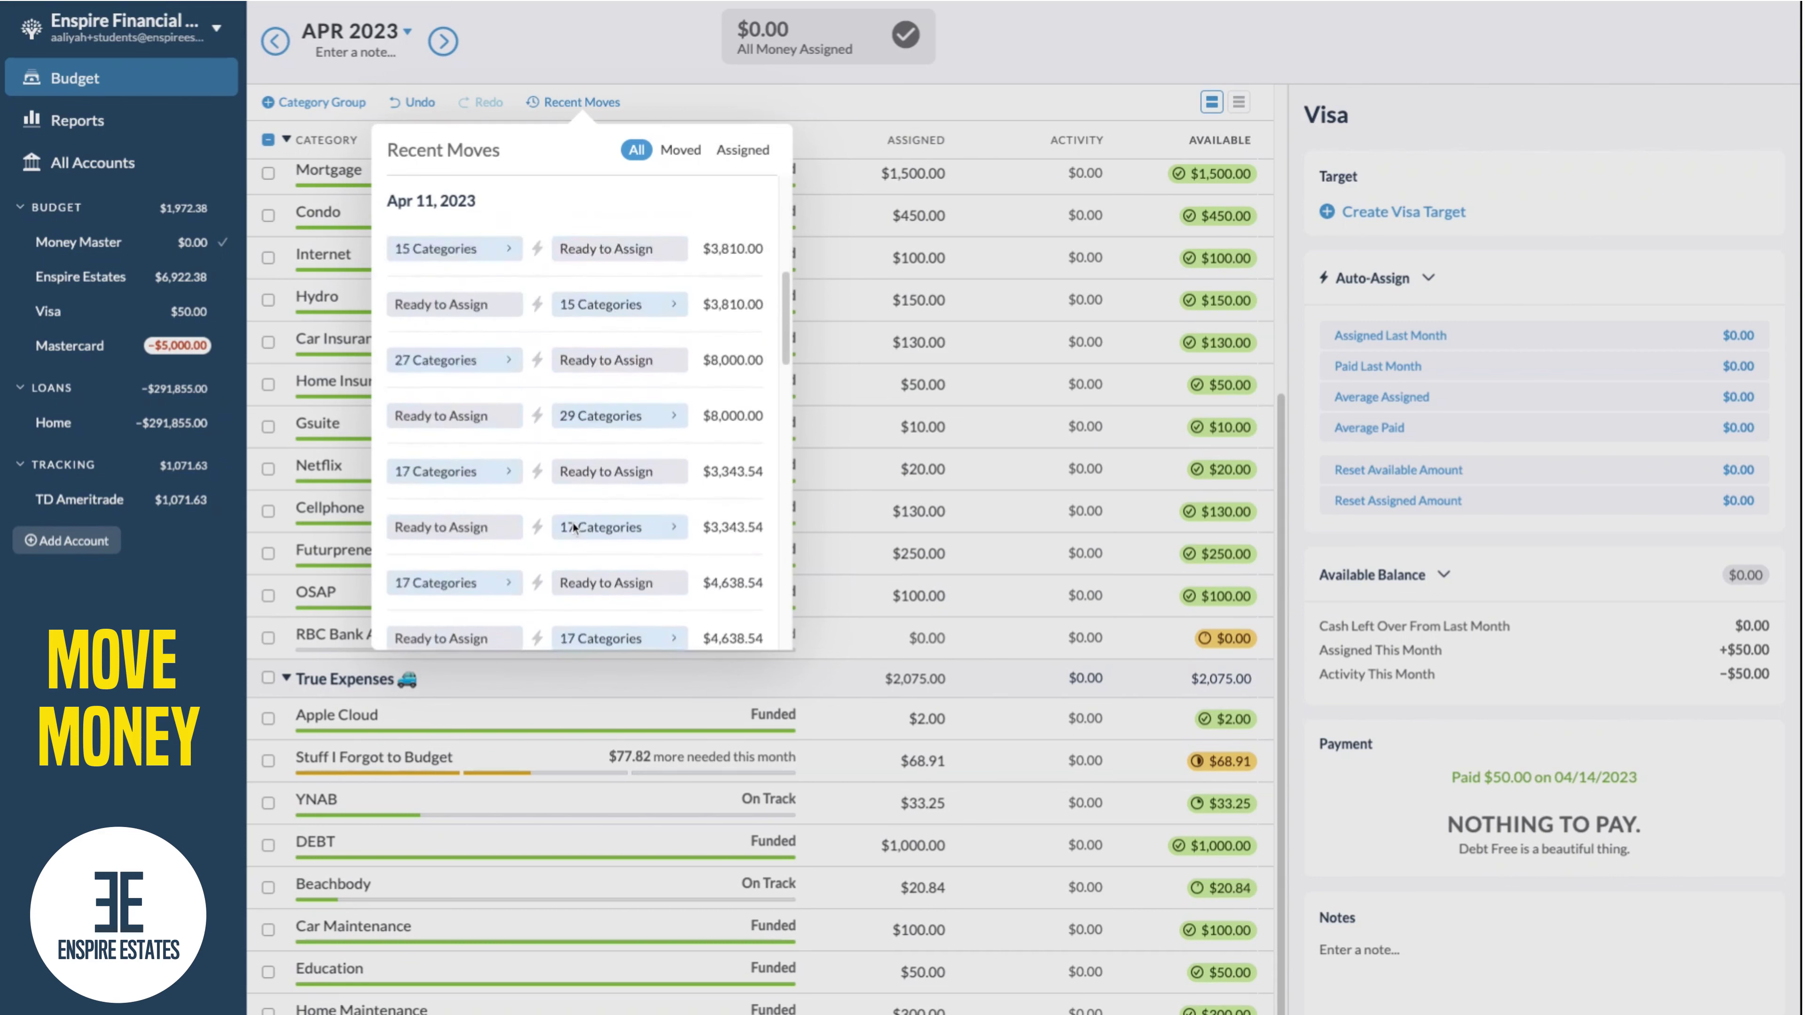
scroll(574, 527, "up", 6)
left_click(679, 151)
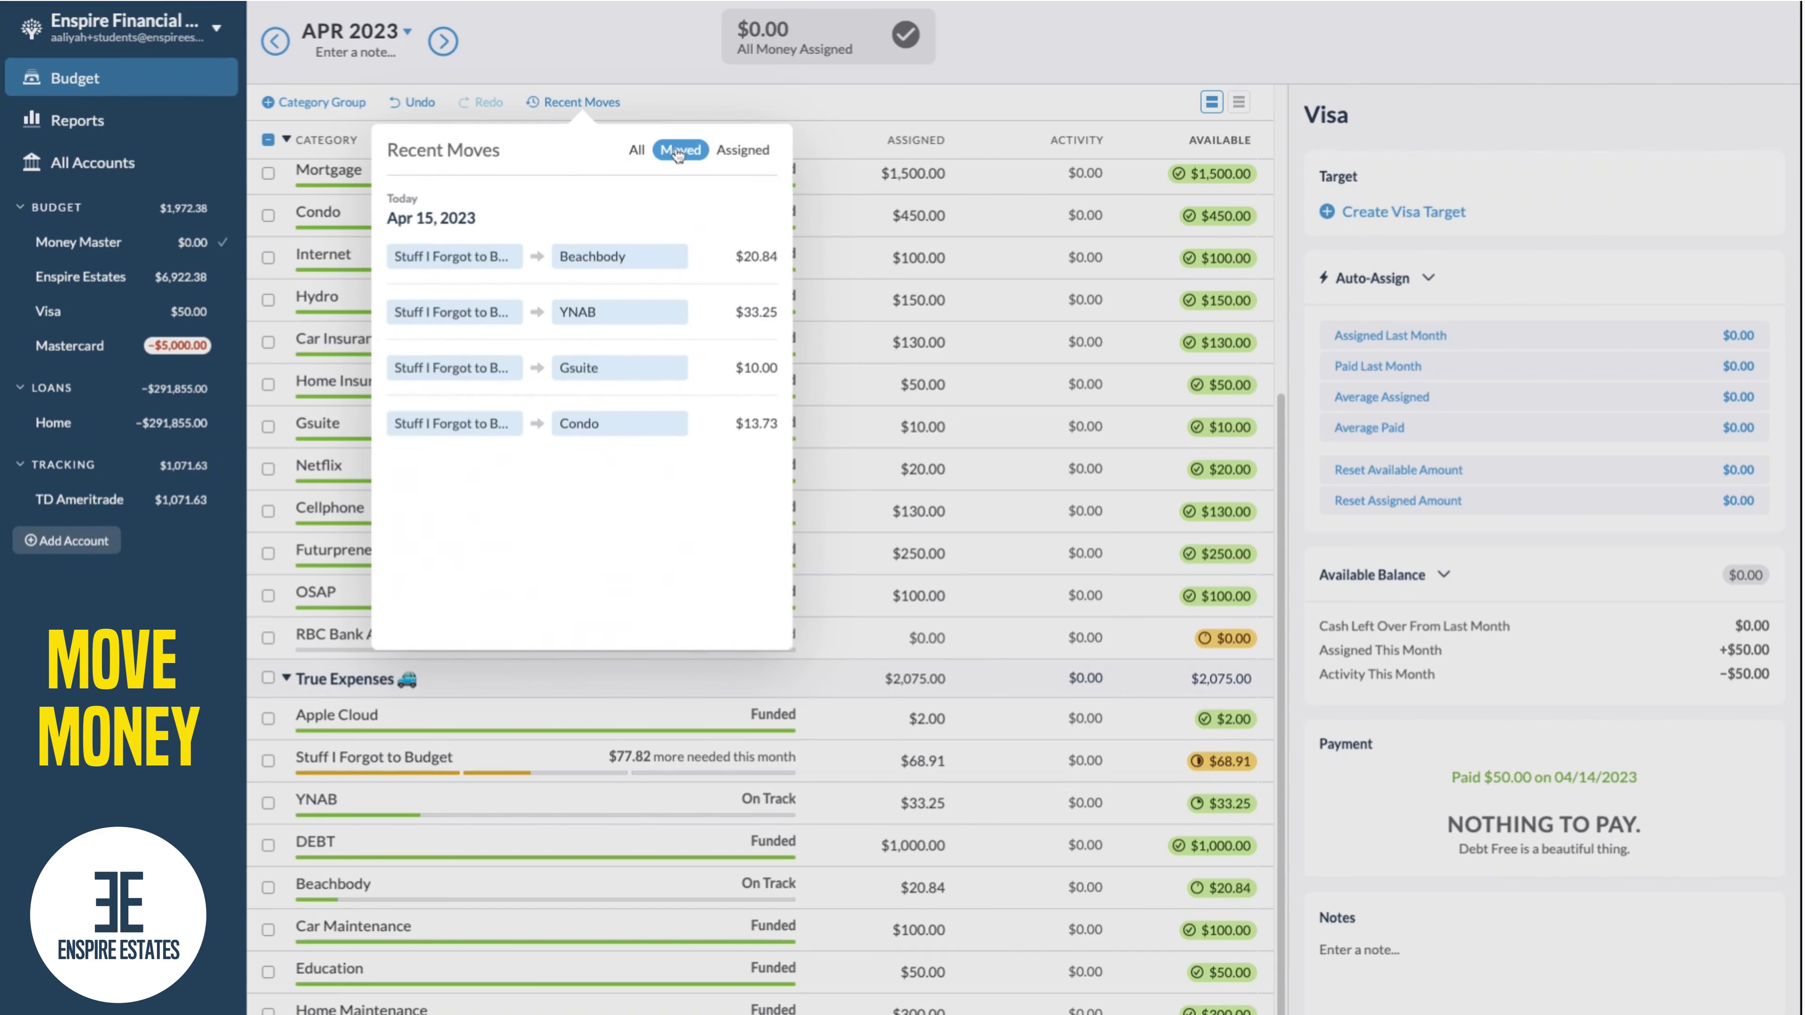
left_click(739, 151)
left_click(1110, 85)
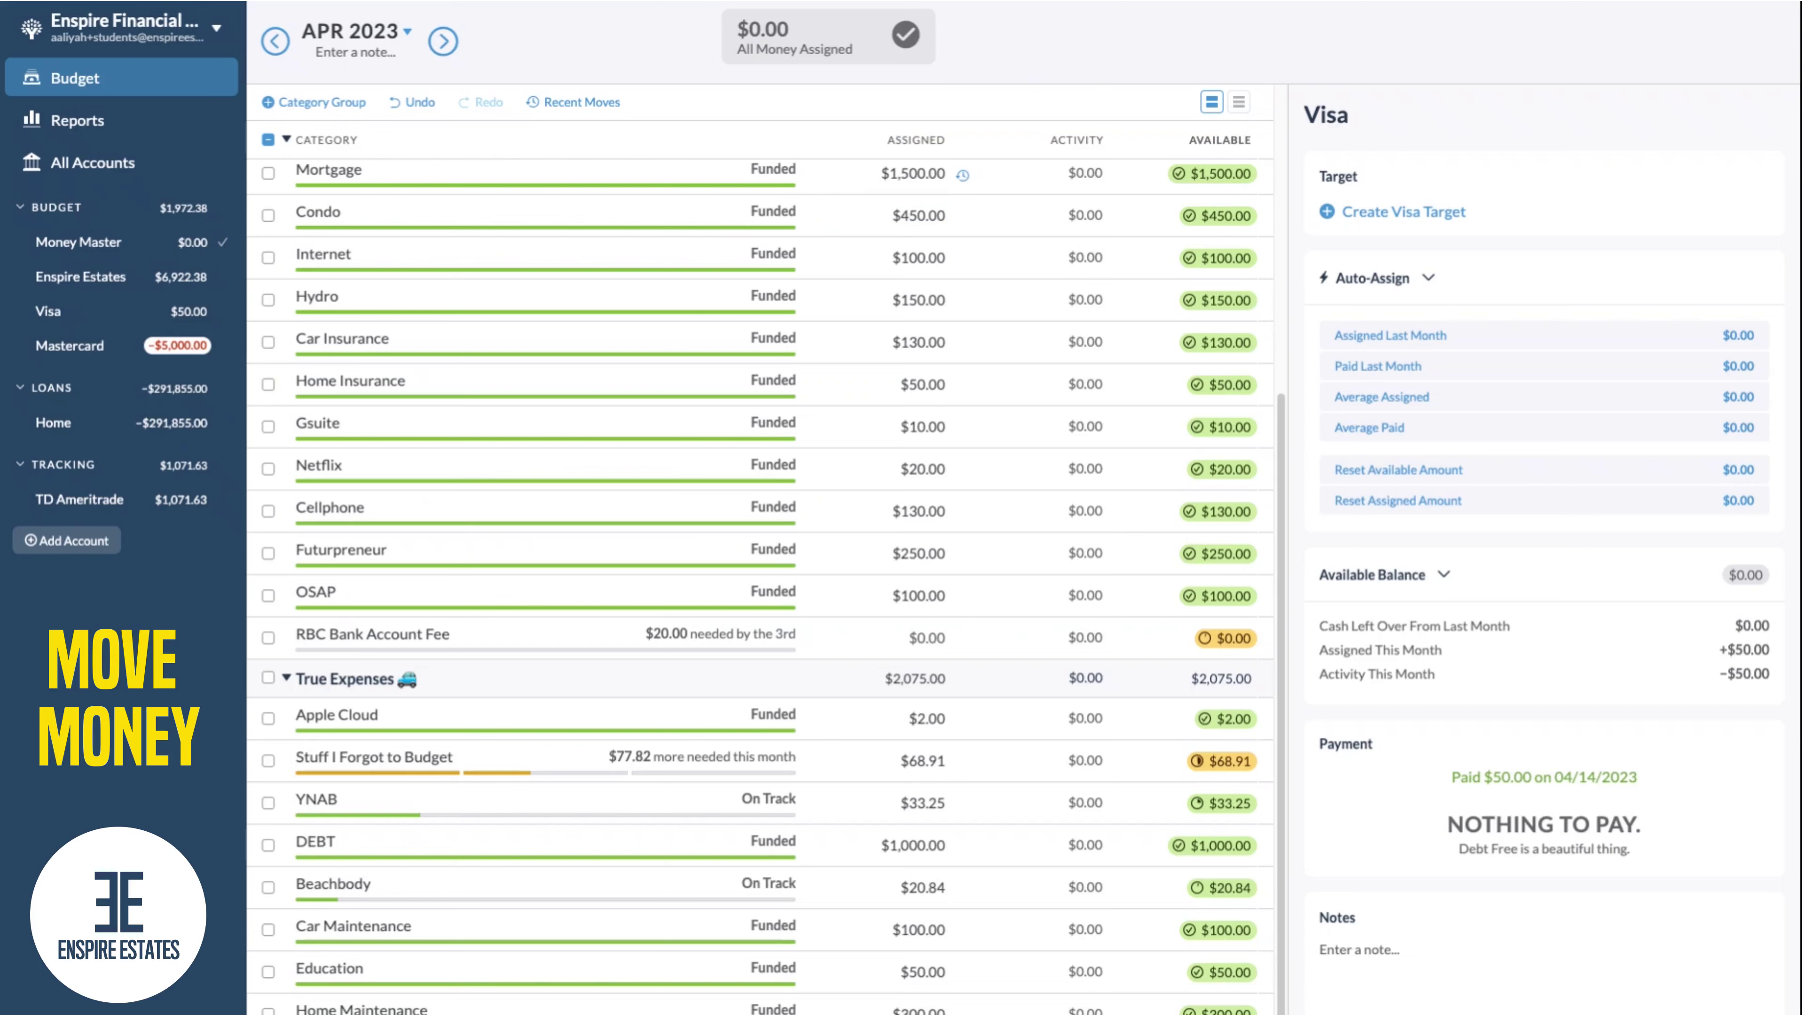
Step: Review the history of moves for the Mortgage category and close it
left_click(962, 175)
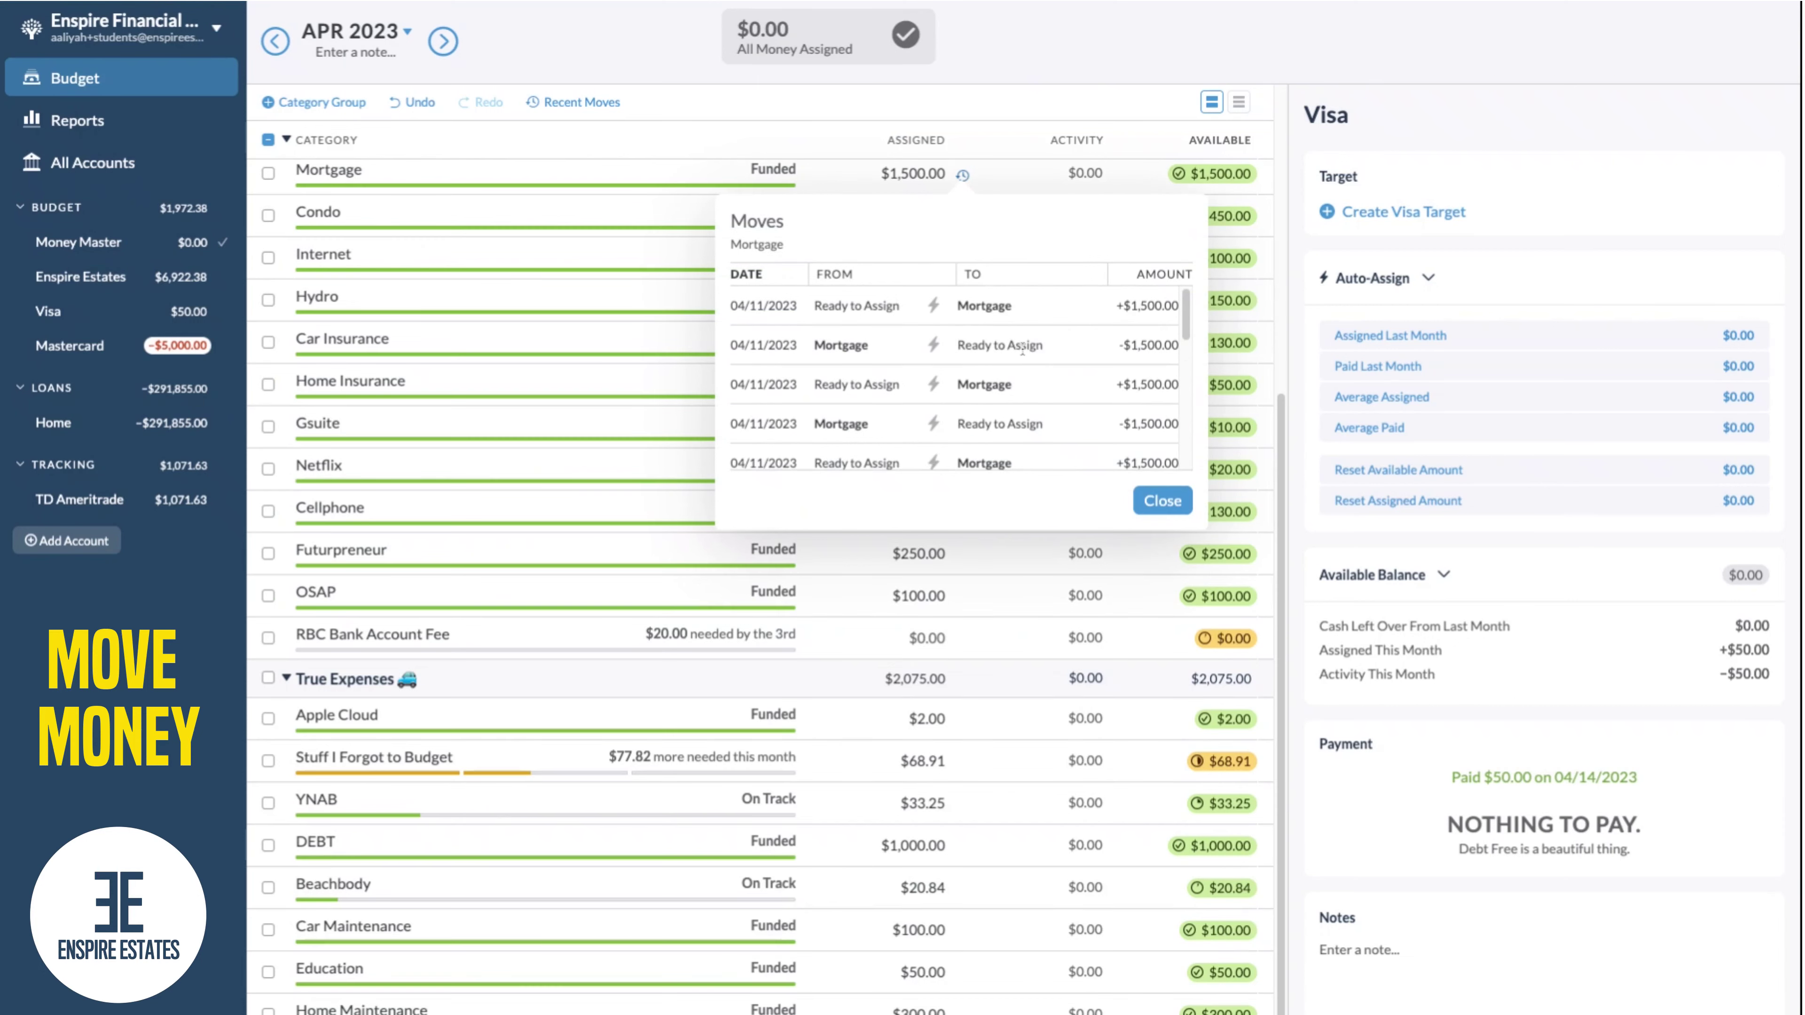
scroll(1029, 360, "down", 3)
scroll(1028, 360, "up", 3)
left_click(1078, 80)
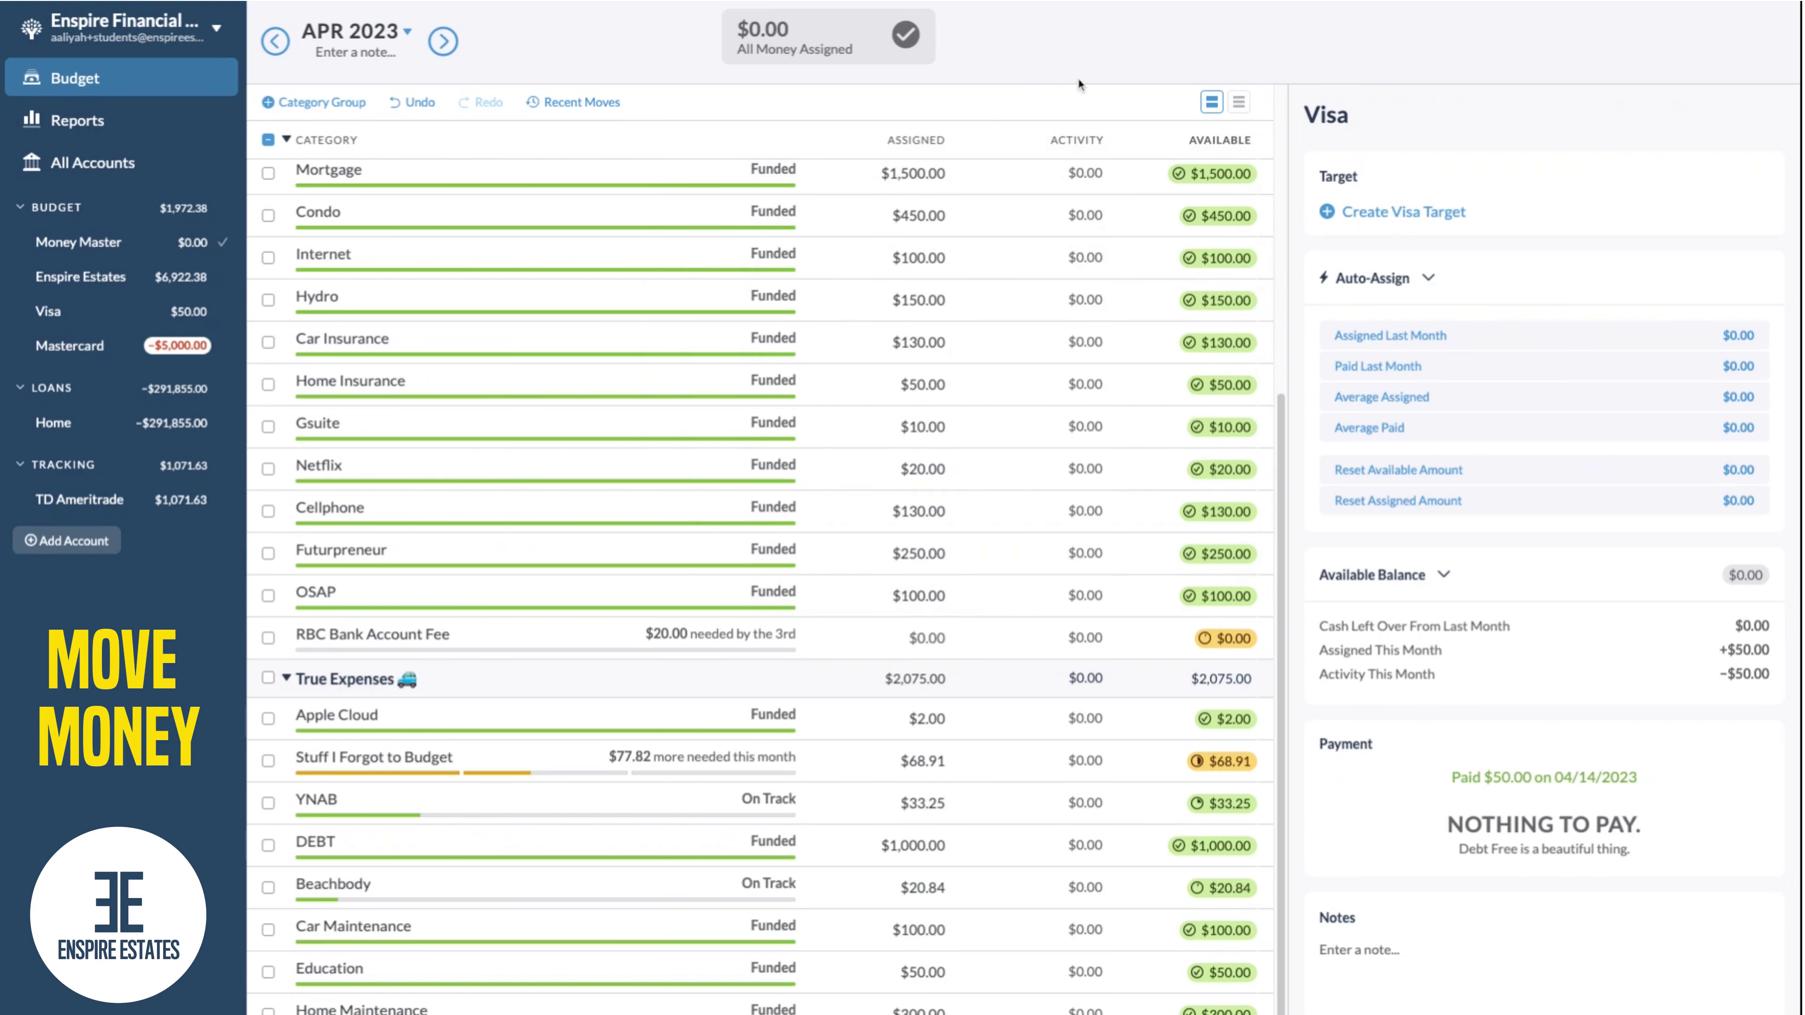